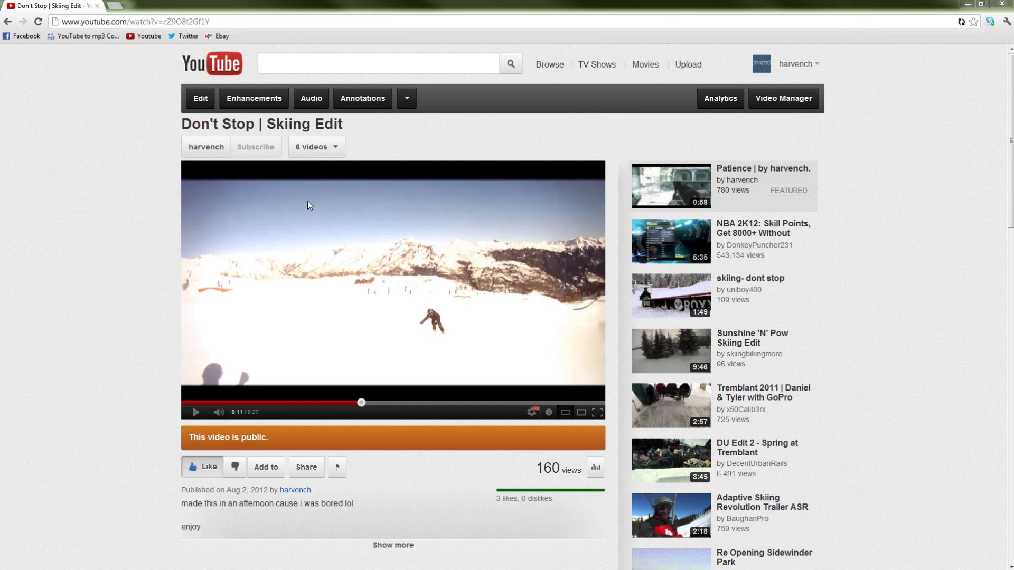
# Step: Replay the skiing edit from about 0:11 and pause at 0:13 on the snowboarder crossing the log
pyautogui.click(294, 316)
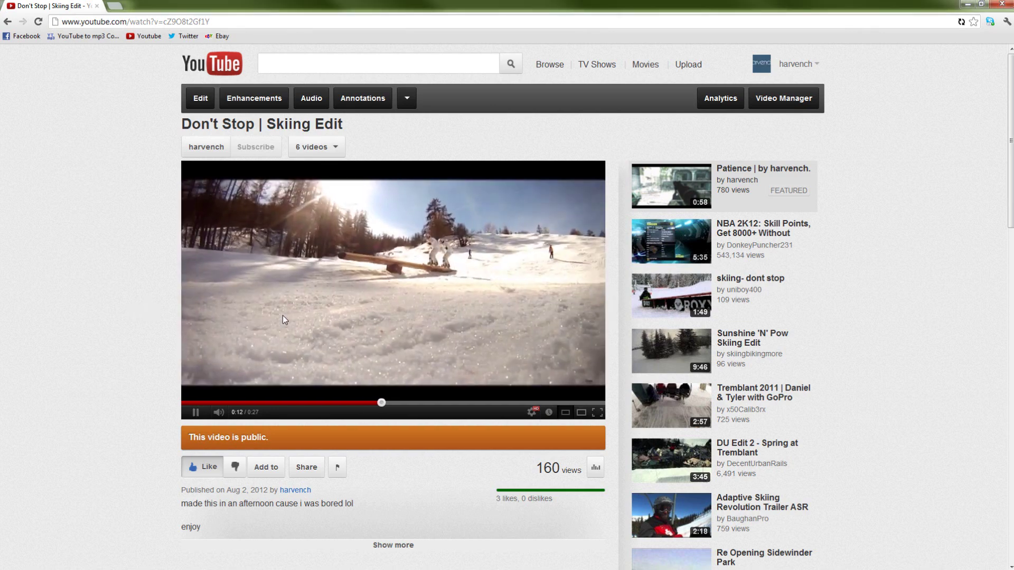
pyautogui.click(356, 312)
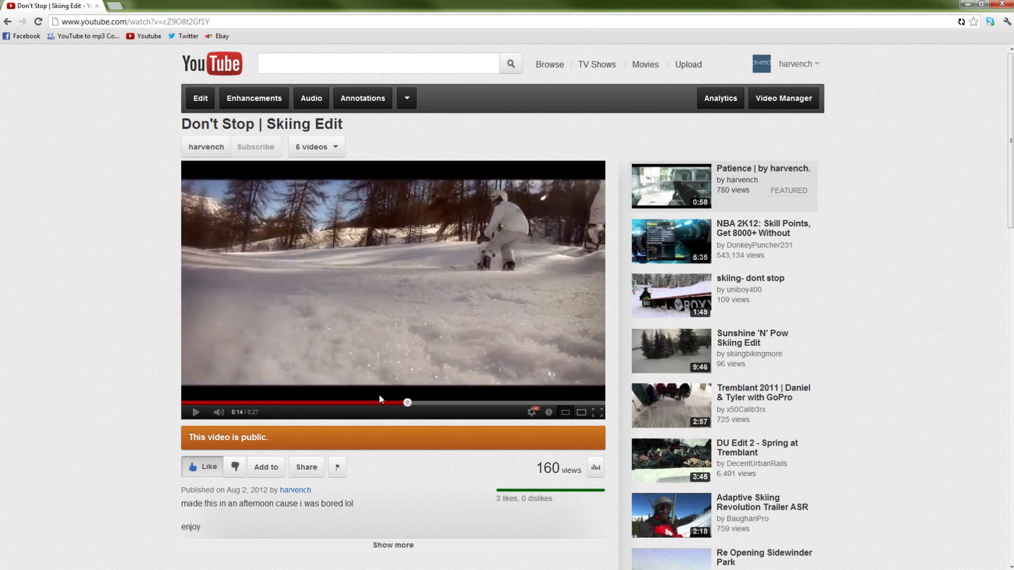
pyautogui.click(369, 401)
pyautogui.click(417, 312)
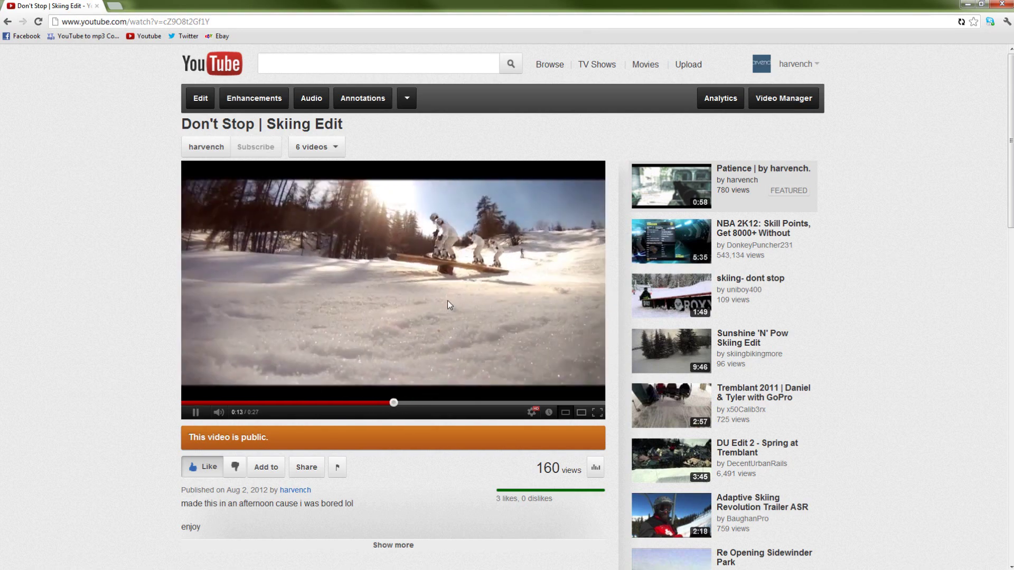
pyautogui.click(448, 301)
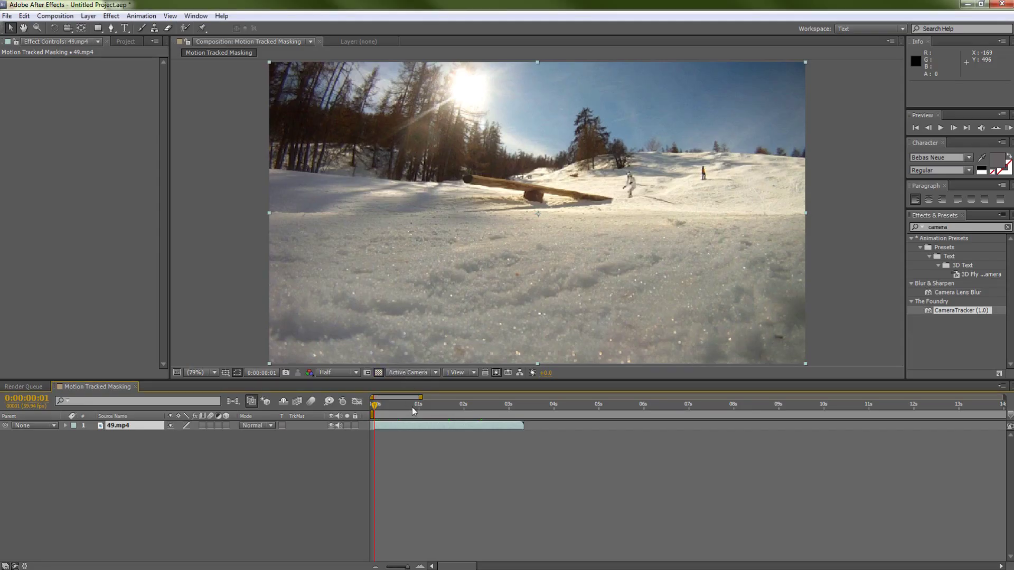
# Step: Preview the snowboarder reaching the log, then drag CameraTracker (1.0) onto the 49.mp4 layer
pyautogui.moveTo(411, 407); pyautogui.dragTo(452, 408)
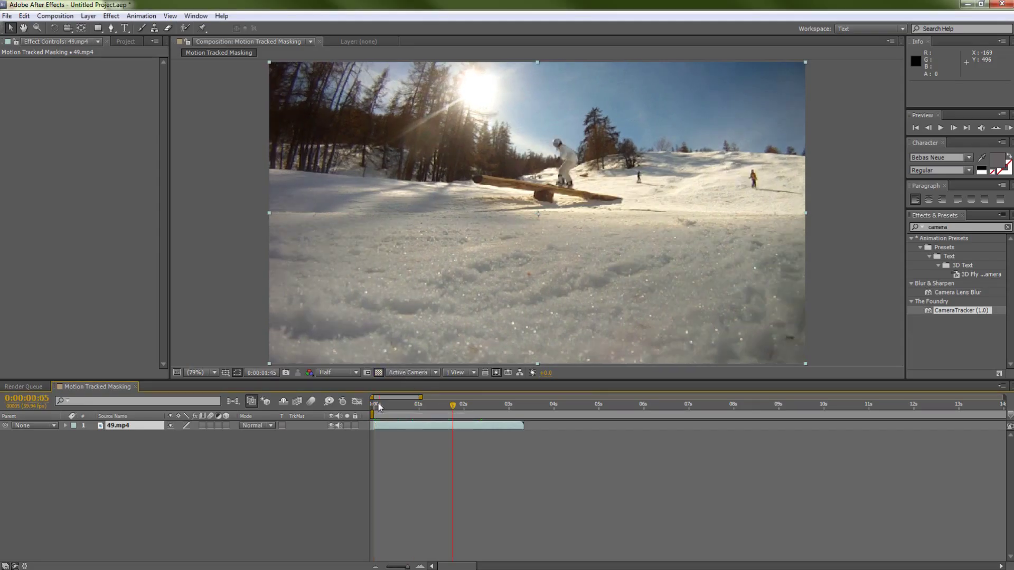
pyautogui.click(376, 406)
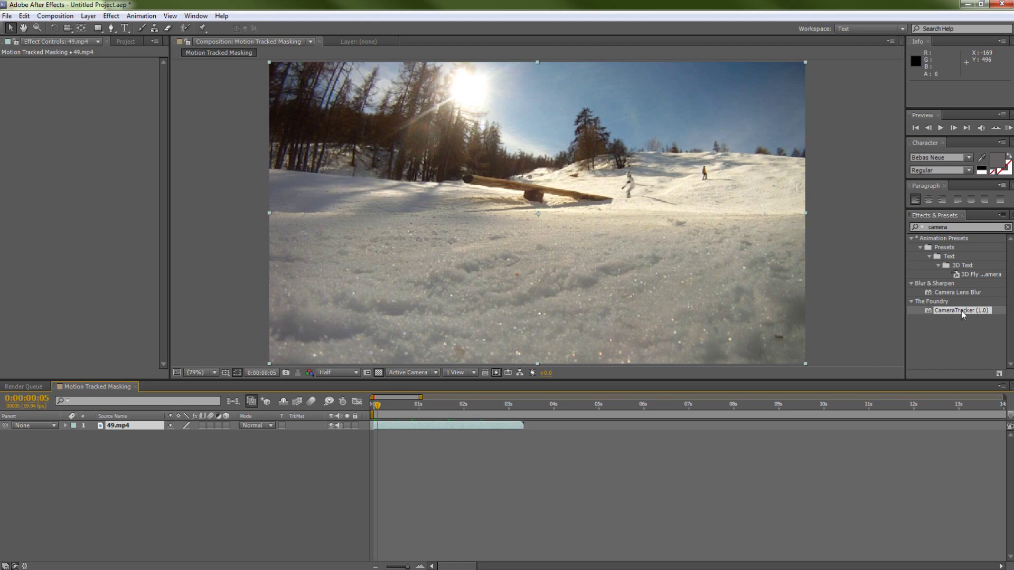
pyautogui.moveTo(960, 311); pyautogui.dragTo(424, 425)
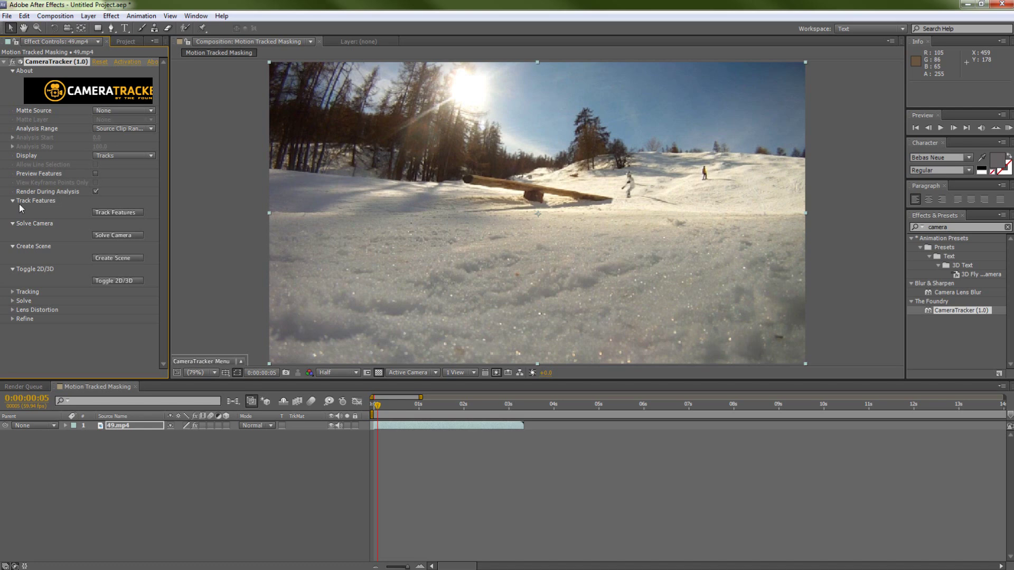
# Step: Track features through 49.mp4 at Full preview resolution after declining the first warning
pyautogui.click(117, 212)
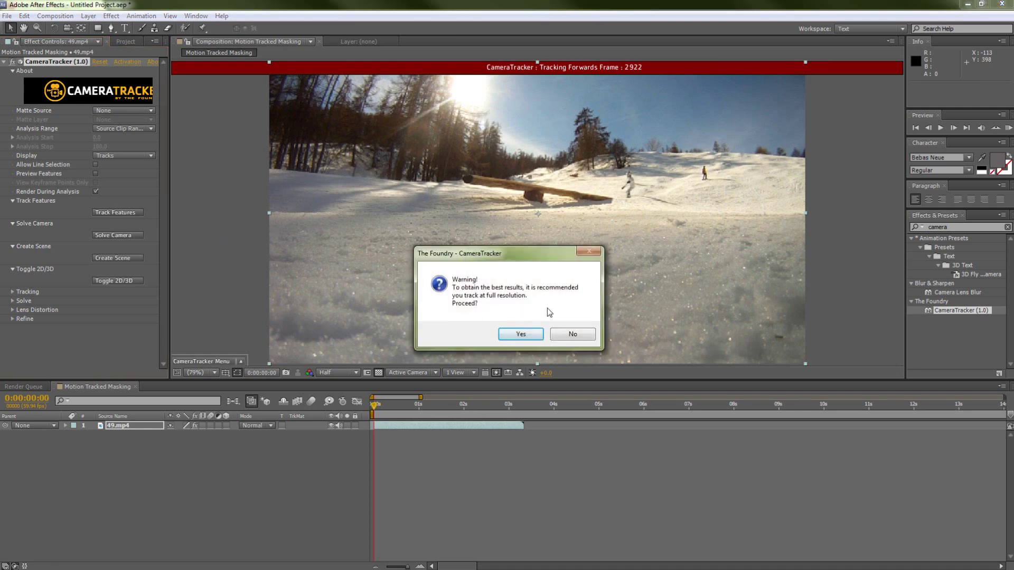
pyautogui.click(577, 335)
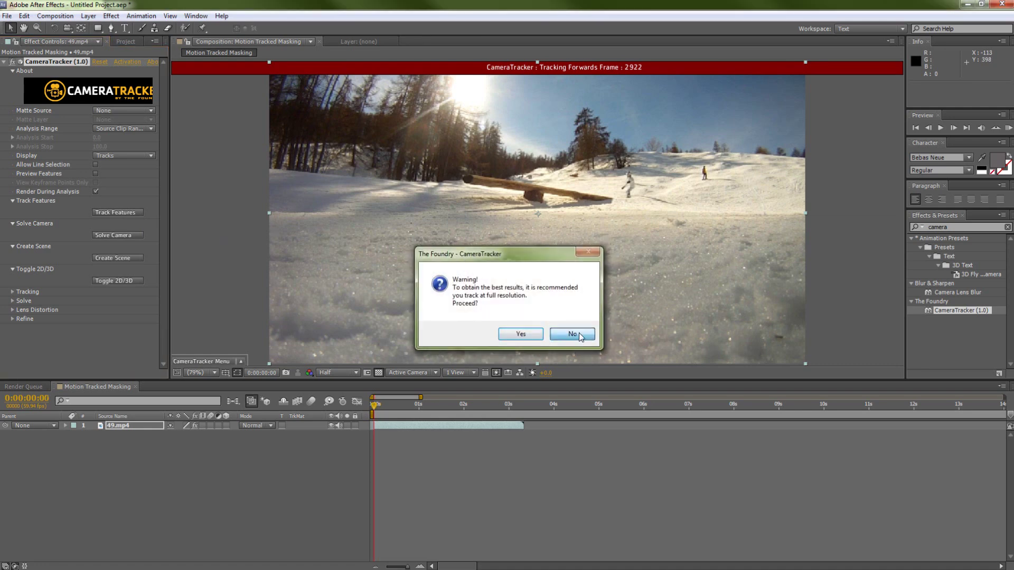
pyautogui.click(353, 373)
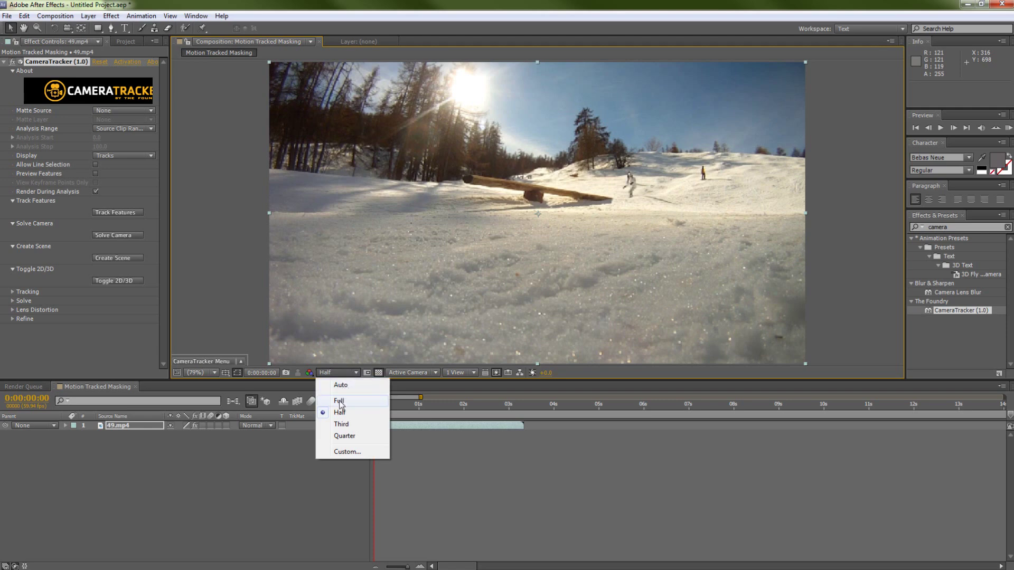
pyautogui.click(340, 402)
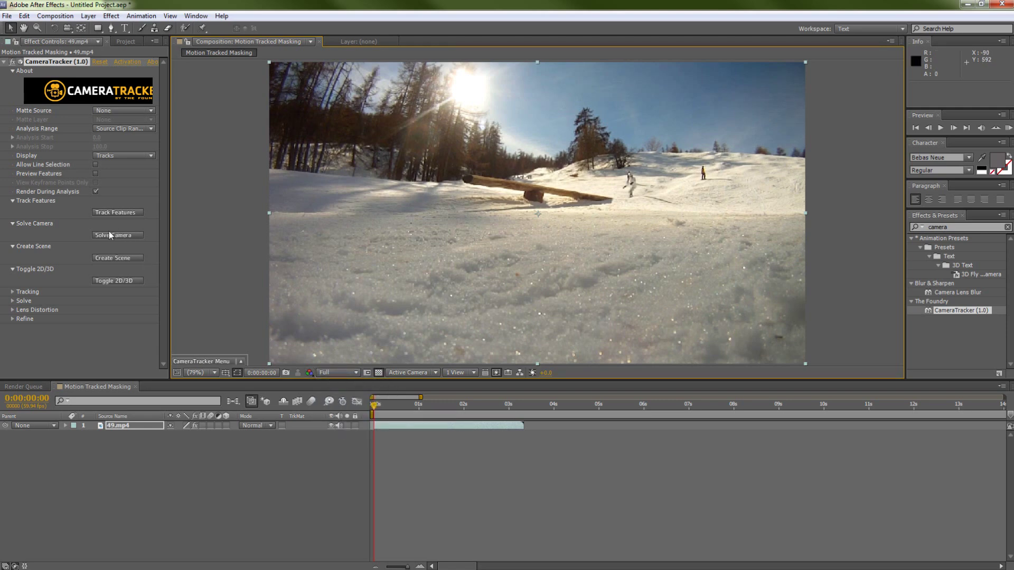
pyautogui.click(120, 212)
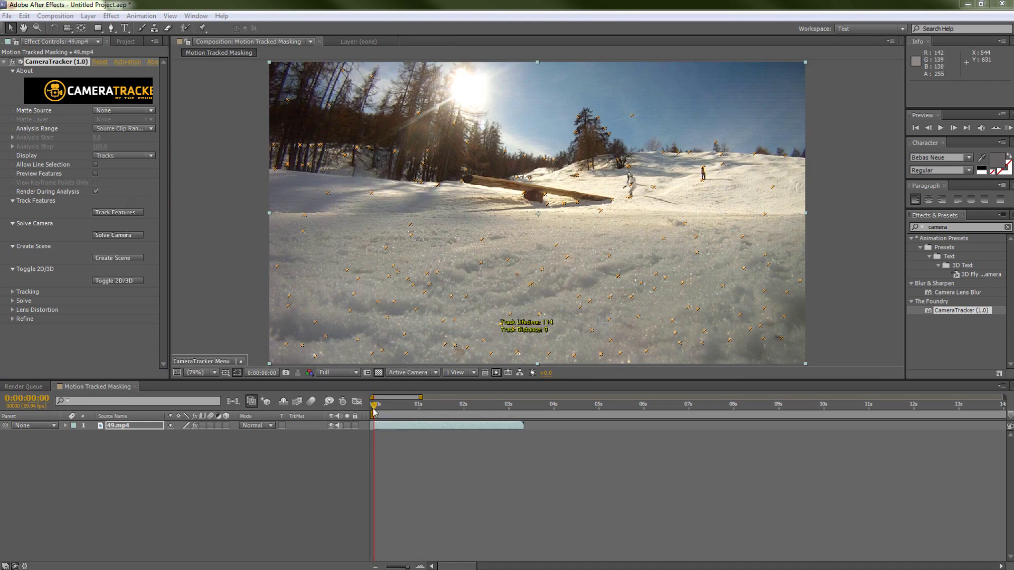
# Step: Scrub through the clip to check the feature track markers on the snow and trees
pyautogui.moveTo(374, 406); pyautogui.dragTo(446, 406)
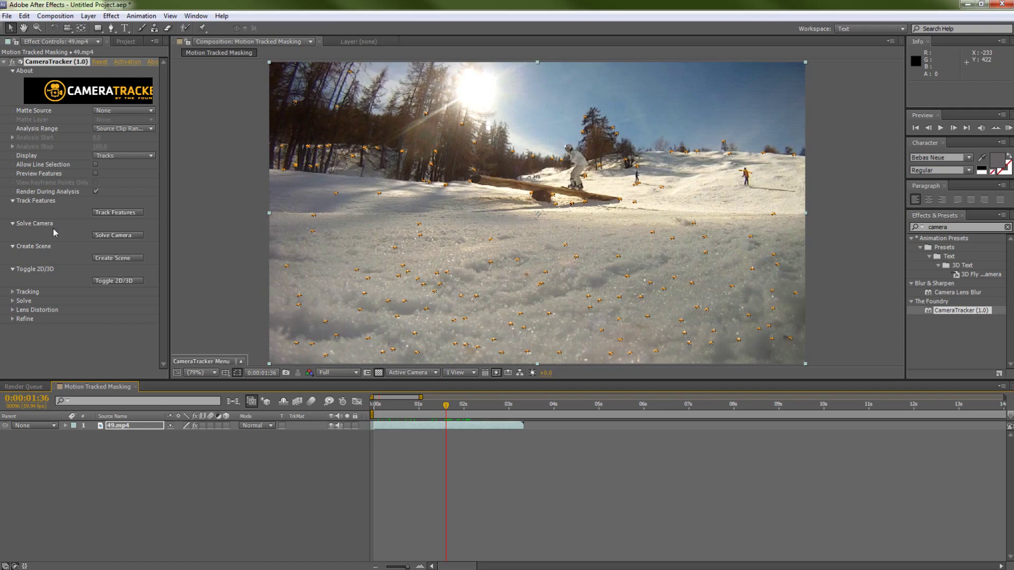
# Step: Solve the camera in CameraTracker and accept the Solved dialog
pyautogui.click(119, 240)
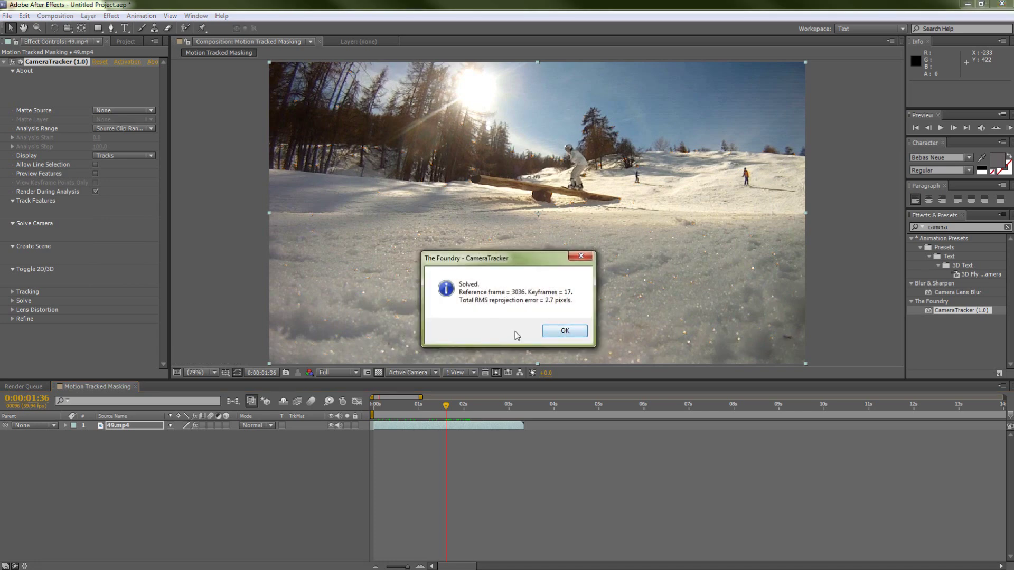
pyautogui.click(568, 331)
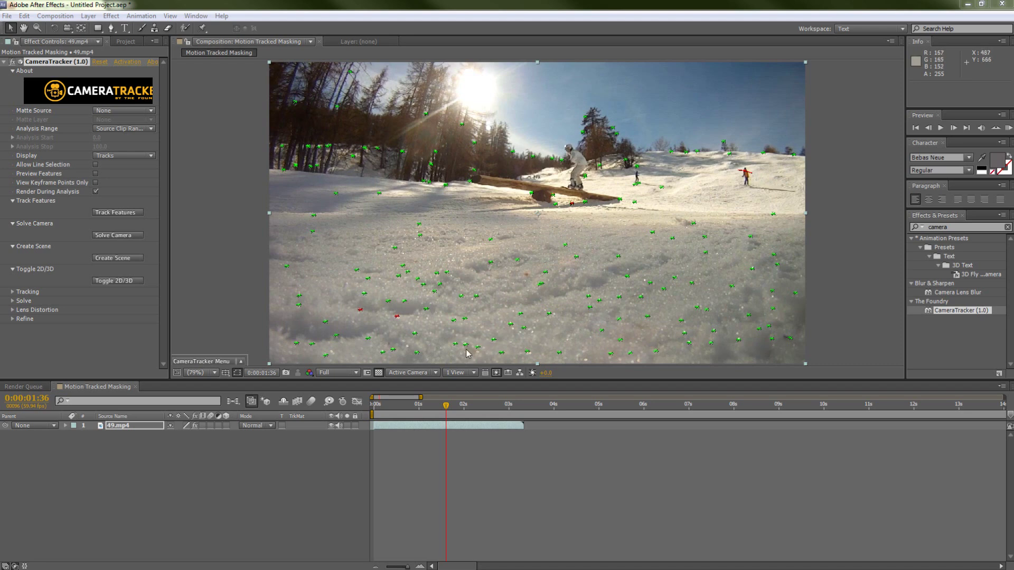
# Step: Scrub to the snowboarder on the log and set the nearby track point as the ground-plane origin
pyautogui.moveTo(447, 406)
pyautogui.mouseDown()
pyautogui.moveTo(465, 410)
pyautogui.moveTo(430, 411)
pyautogui.mouseUp()
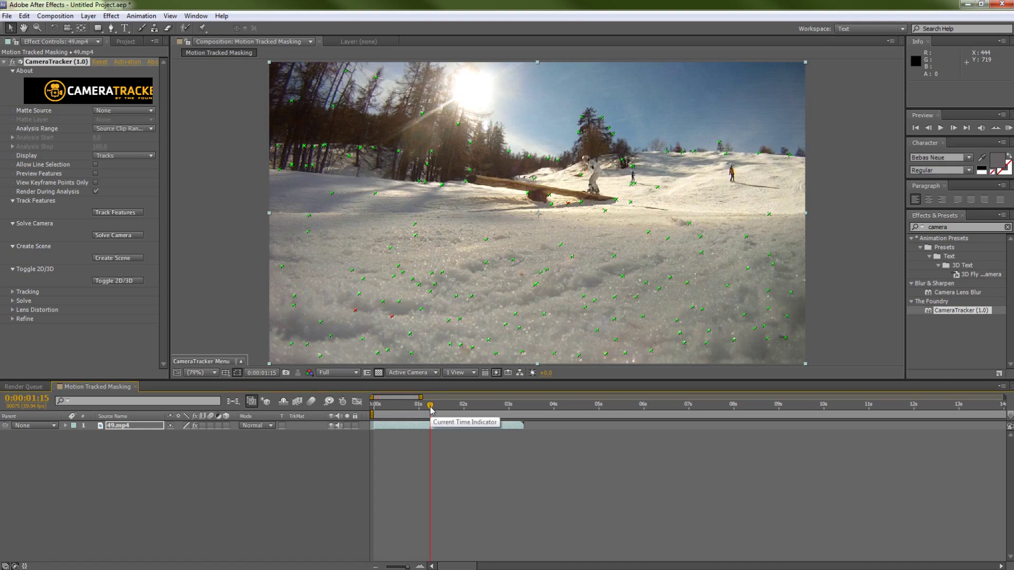
pyautogui.moveTo(430, 411)
pyautogui.mouseDown()
pyautogui.moveTo(460, 412)
pyautogui.moveTo(450, 412)
pyautogui.mouseUp()
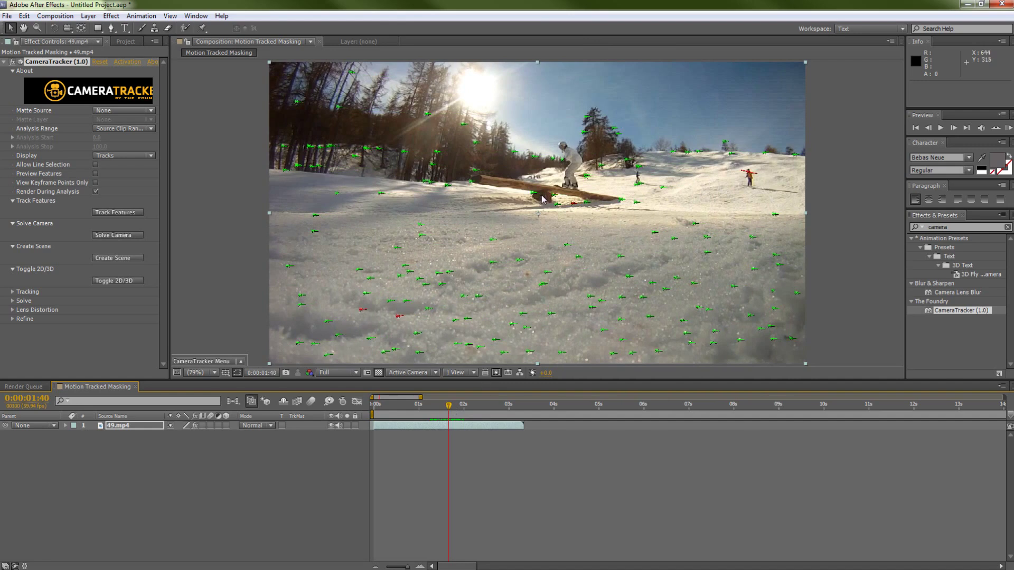
pyautogui.moveTo(551, 197)
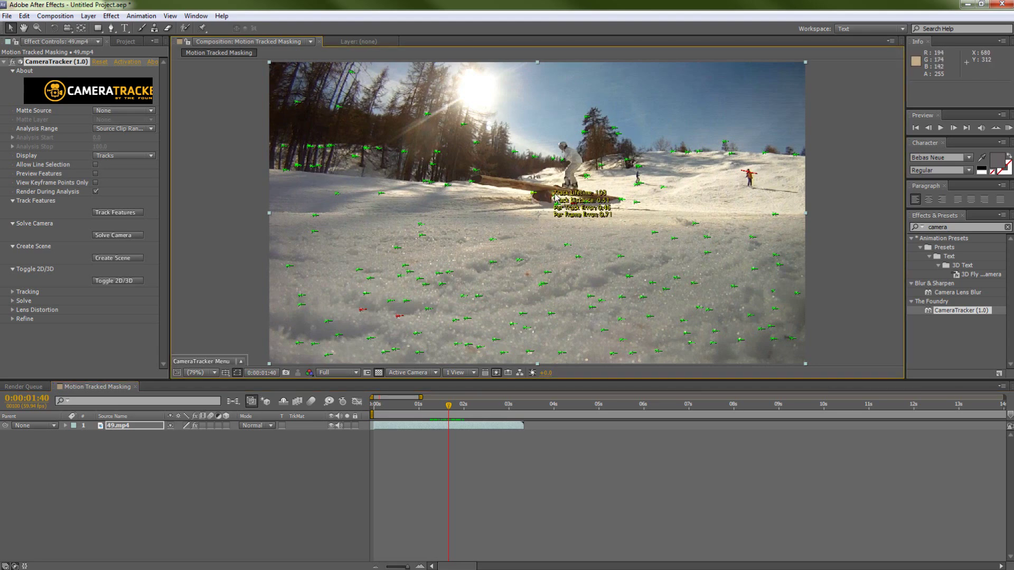
pyautogui.rightClick(555, 198)
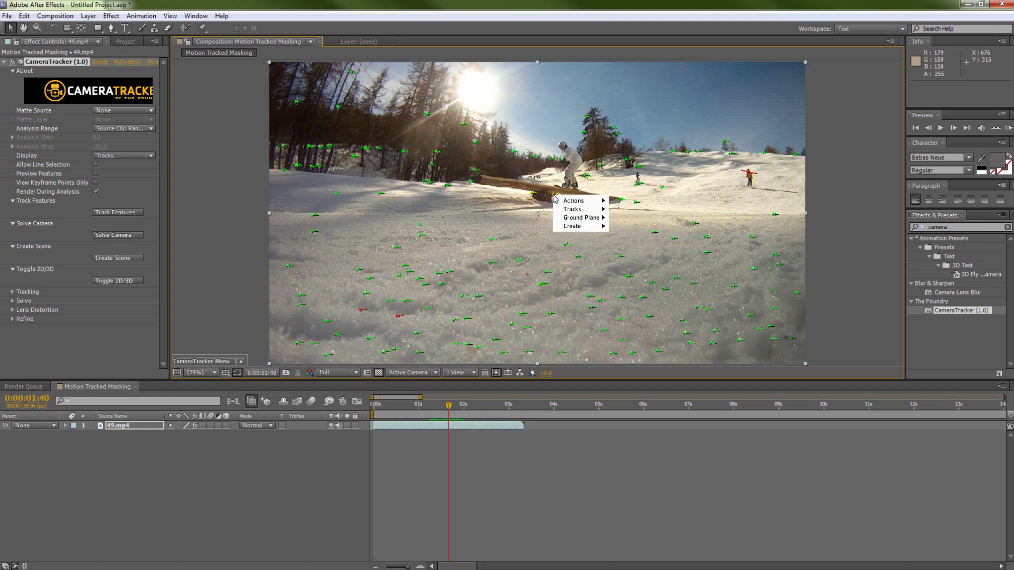
pyautogui.moveTo(578, 218)
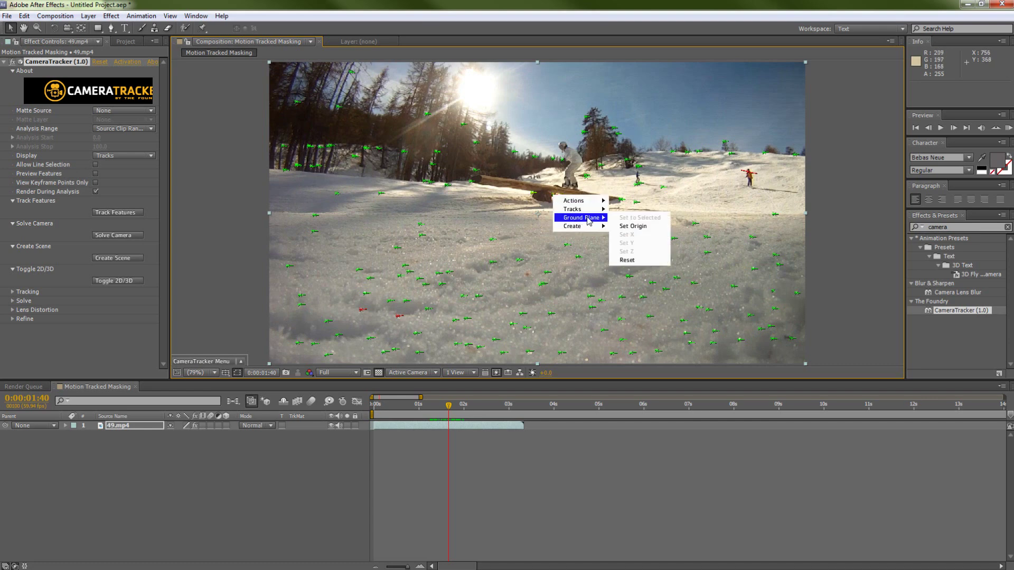
pyautogui.click(641, 226)
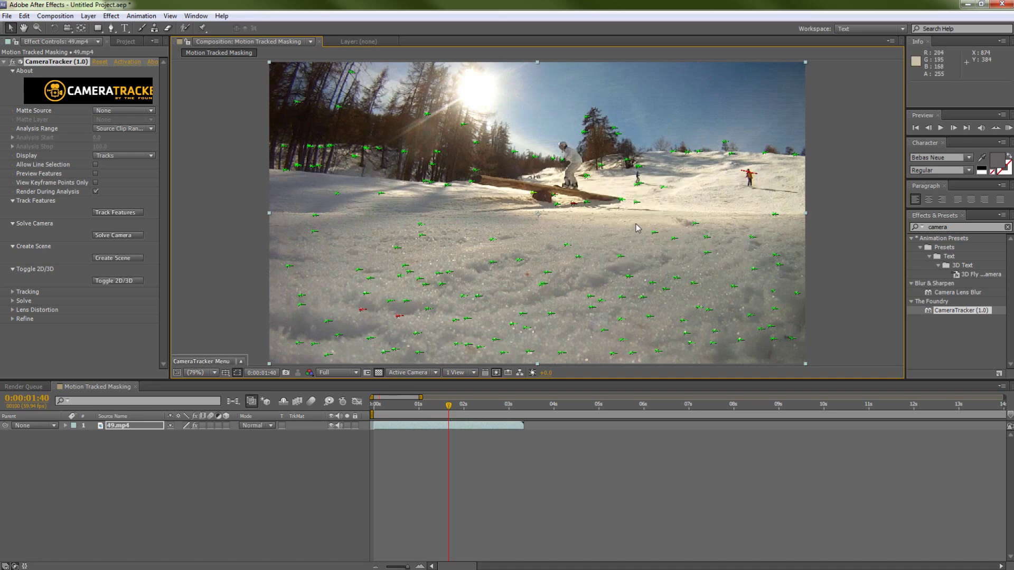
pyautogui.moveTo(637, 203)
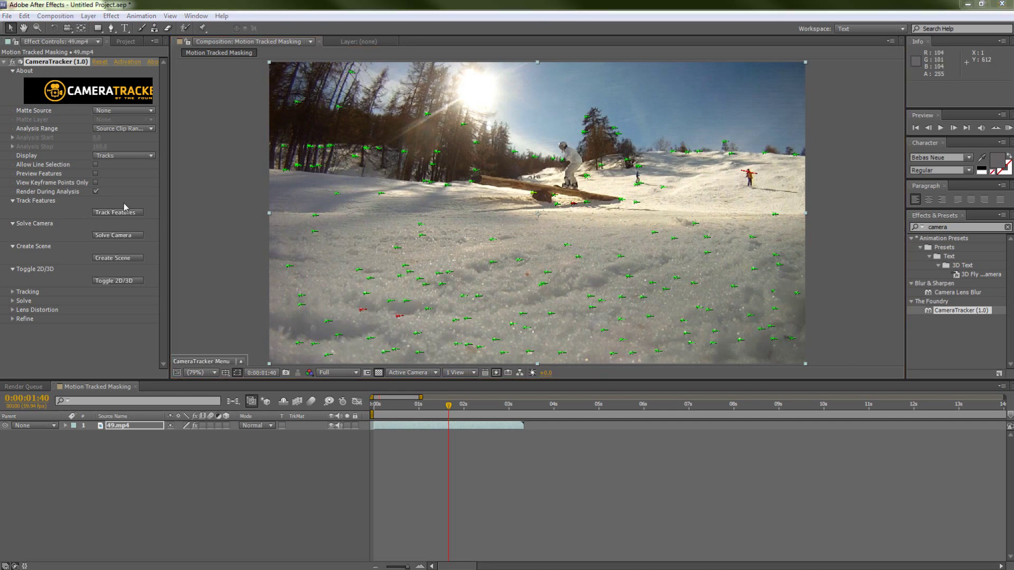
# Step: Create the 3D camera scene from the solve and inspect the new object and camera layers
pyautogui.moveTo(544, 231)
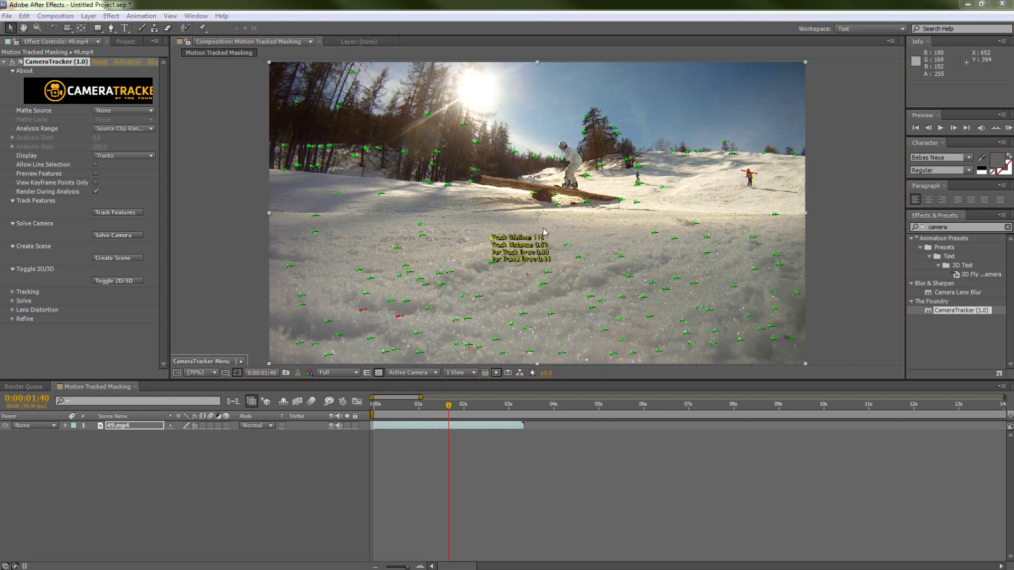
pyautogui.click(129, 258)
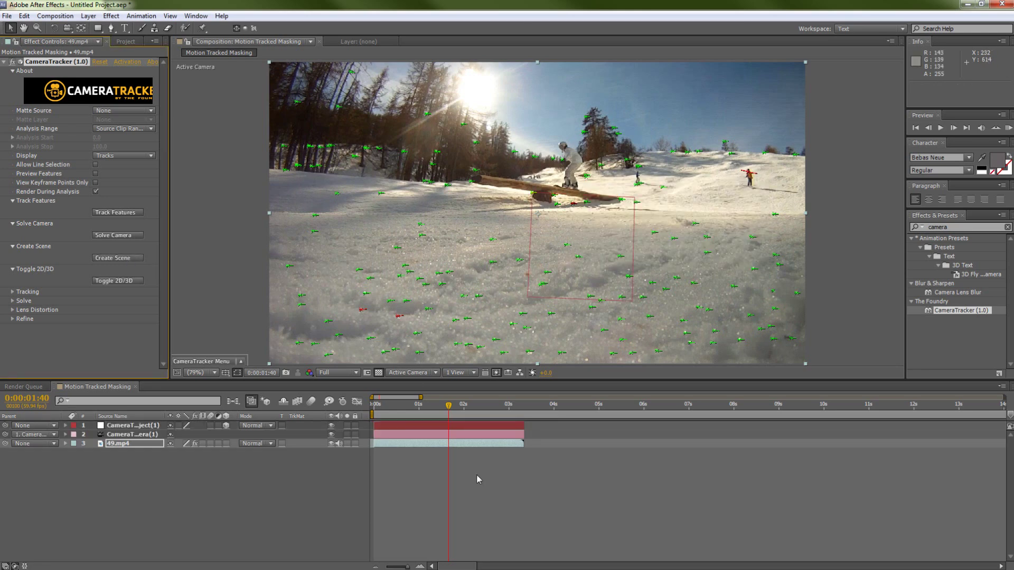
pyautogui.click(135, 425)
pyautogui.click(147, 434)
pyautogui.click(358, 462)
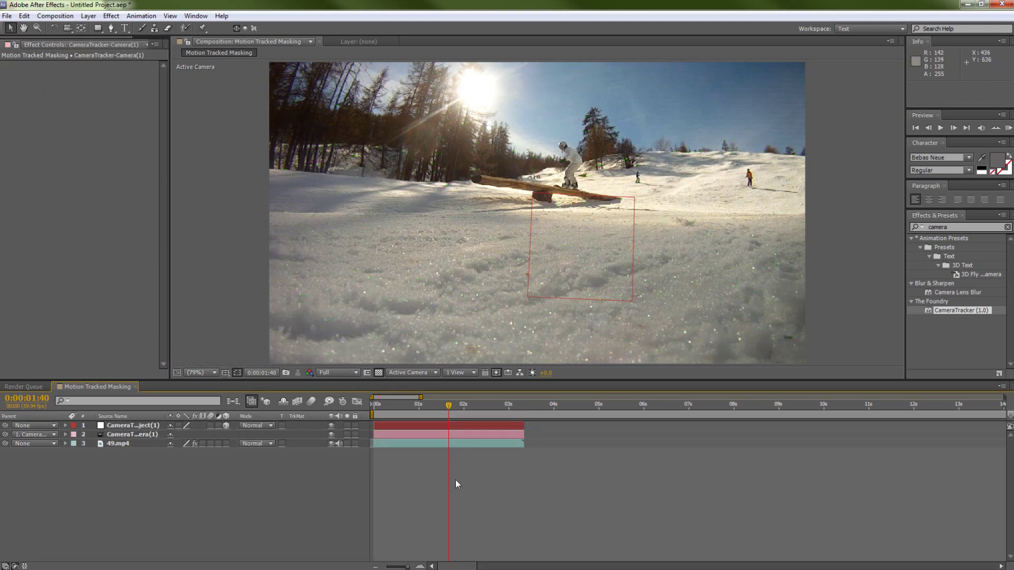
# Step: Preview the clip with the tracked camera and show the 49.mp4 layer's CameraTracker settings
pyautogui.click(376, 406)
pyautogui.moveTo(382, 407); pyautogui.dragTo(402, 412)
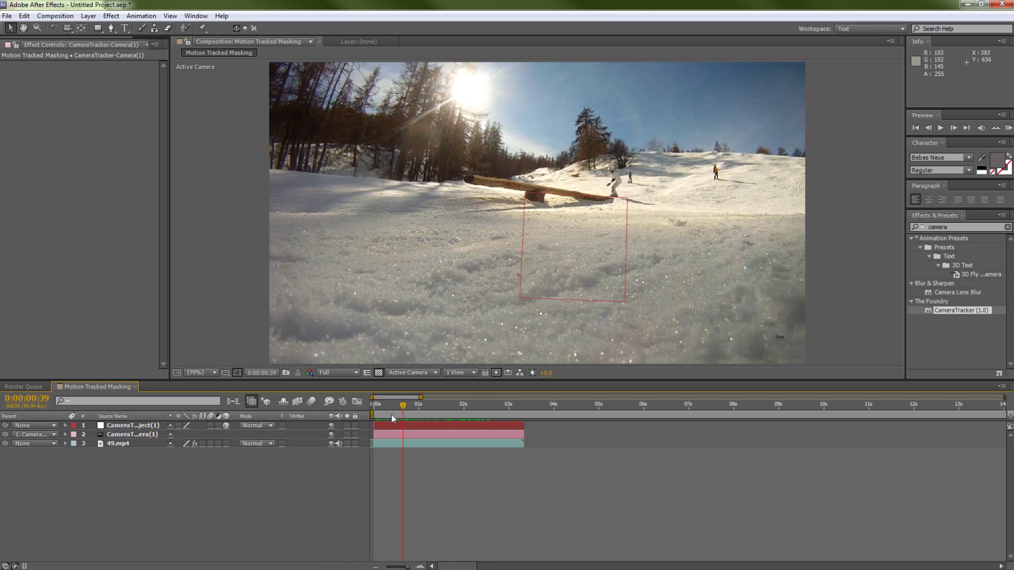
pyautogui.click(115, 444)
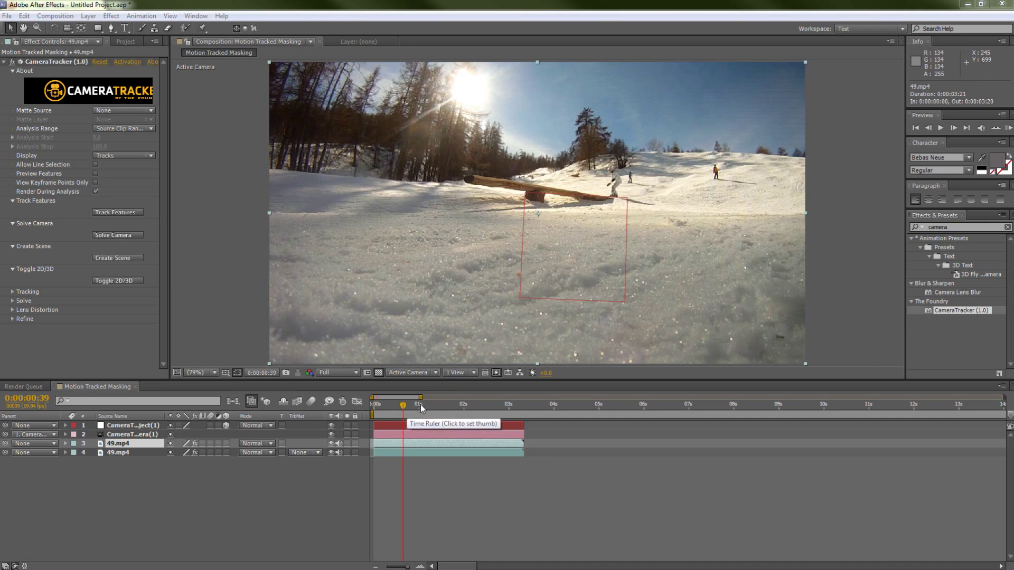
# Step: Freeze the top 49.mp4 copy at 0:00:01:23 with Time > Freeze Frame
pyautogui.click(421, 408)
pyautogui.click(429, 407)
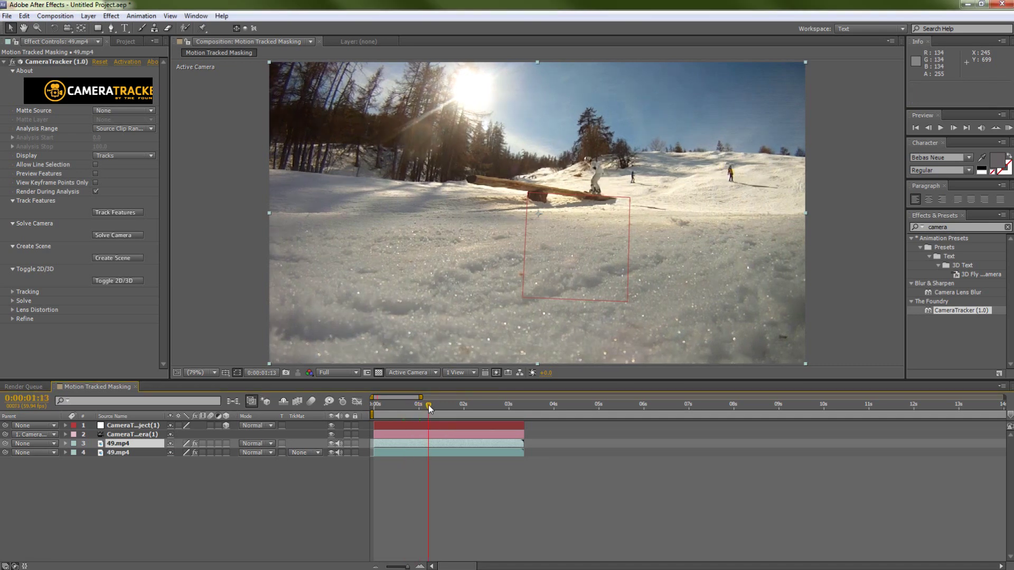
pyautogui.click(436, 405)
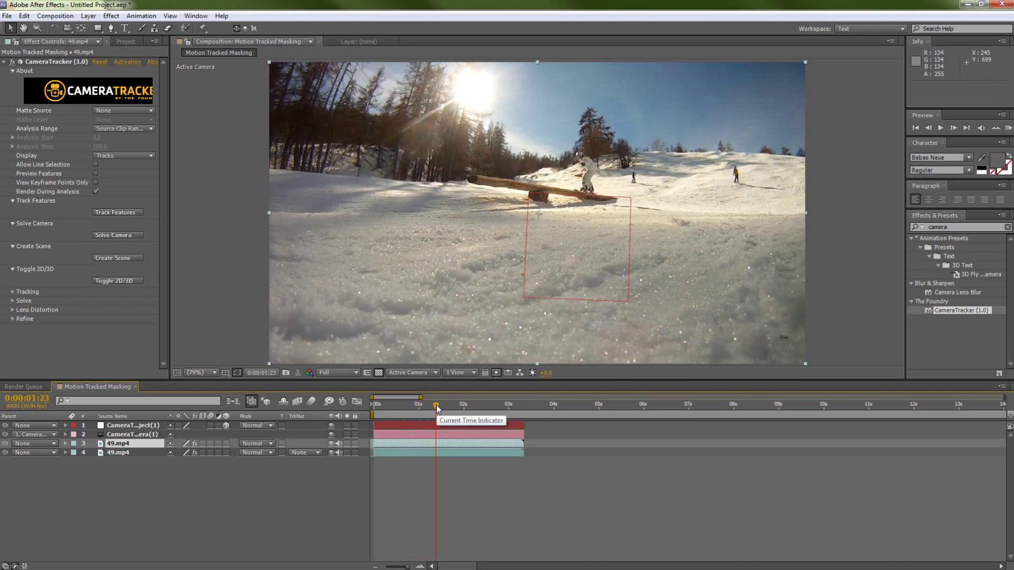
pyautogui.click(436, 443)
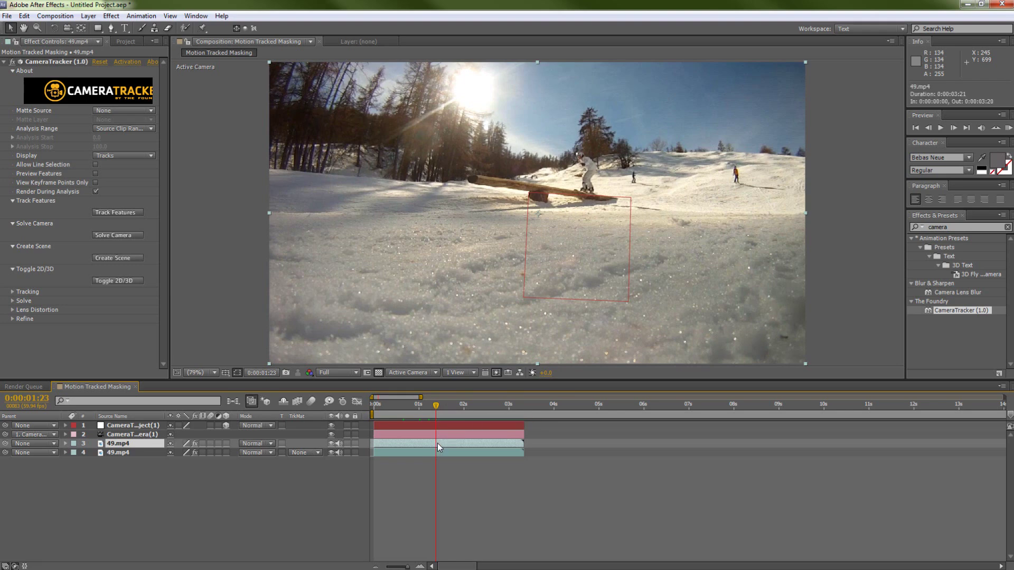
pyautogui.rightClick(437, 443)
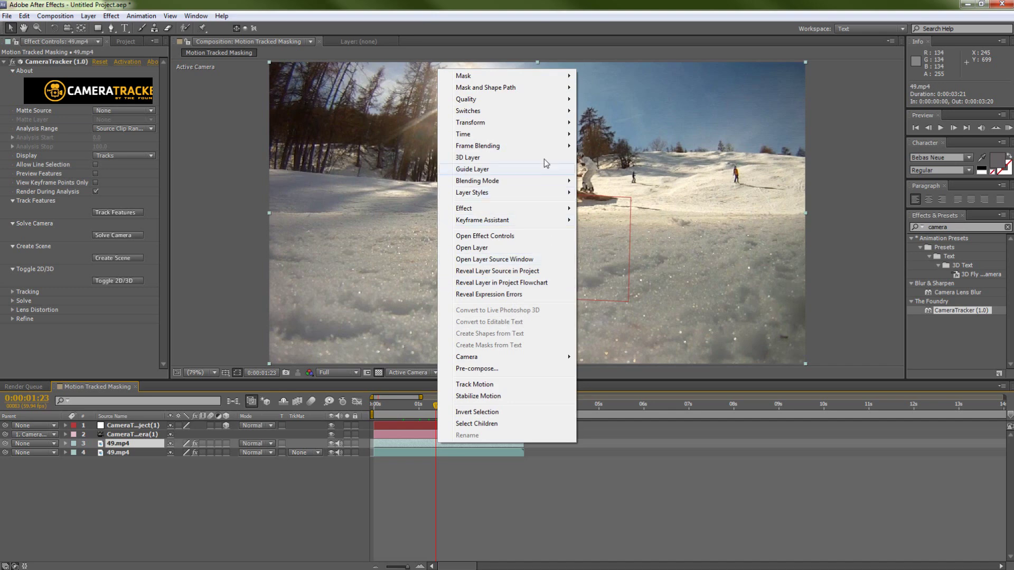
pyautogui.moveTo(560, 136)
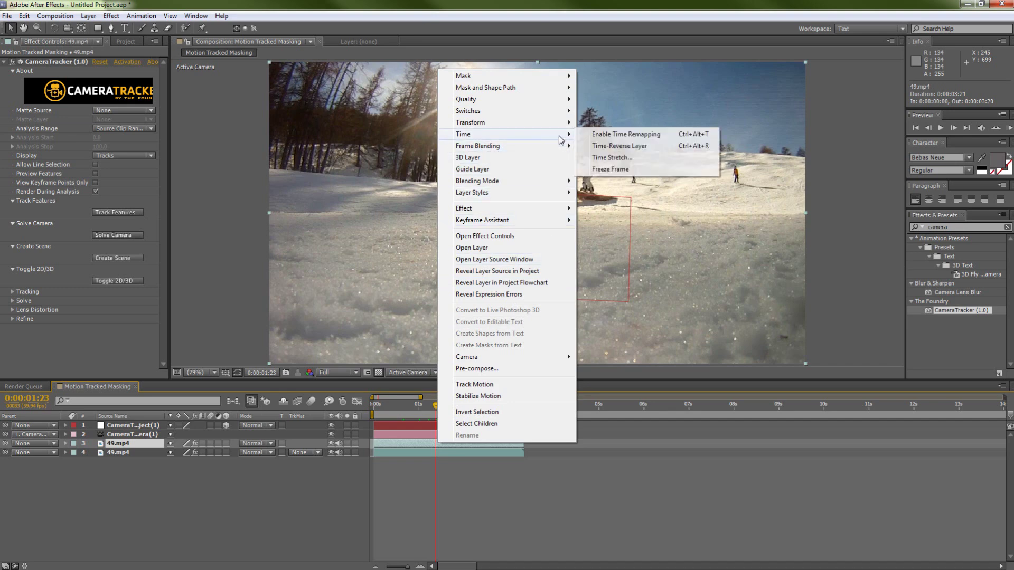
pyautogui.click(626, 170)
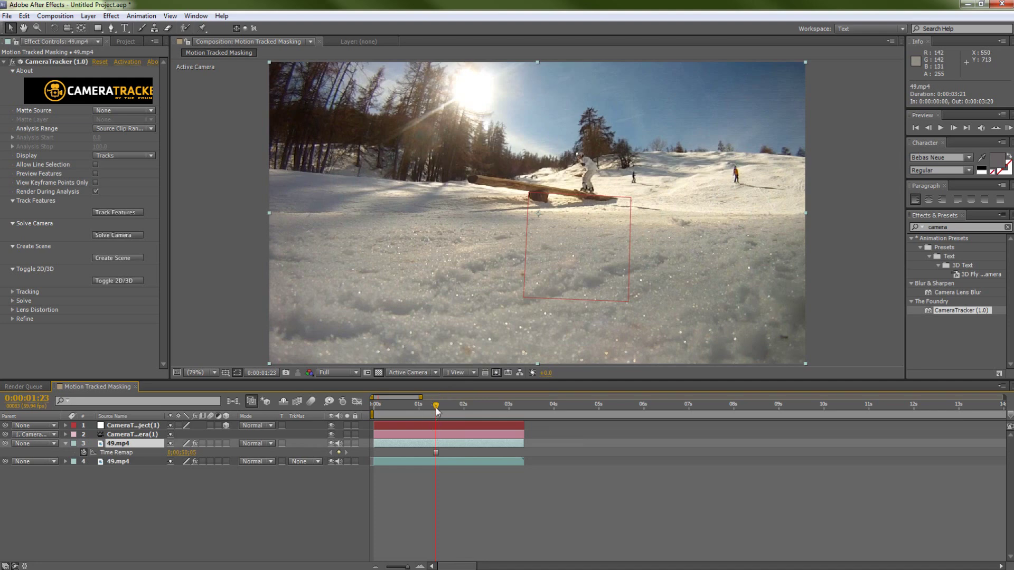
# Step: Check the frames around the freeze point and return to 0:00:01:23
pyautogui.moveTo(436, 411)
pyautogui.mouseDown()
pyautogui.moveTo(464, 406)
pyautogui.moveTo(434, 405)
pyautogui.mouseUp()
pyautogui.click(435, 403)
pyautogui.click(436, 399)
# Step: With the Pen tool, zoom in and place the first mask point on the log
pyautogui.click(111, 28)
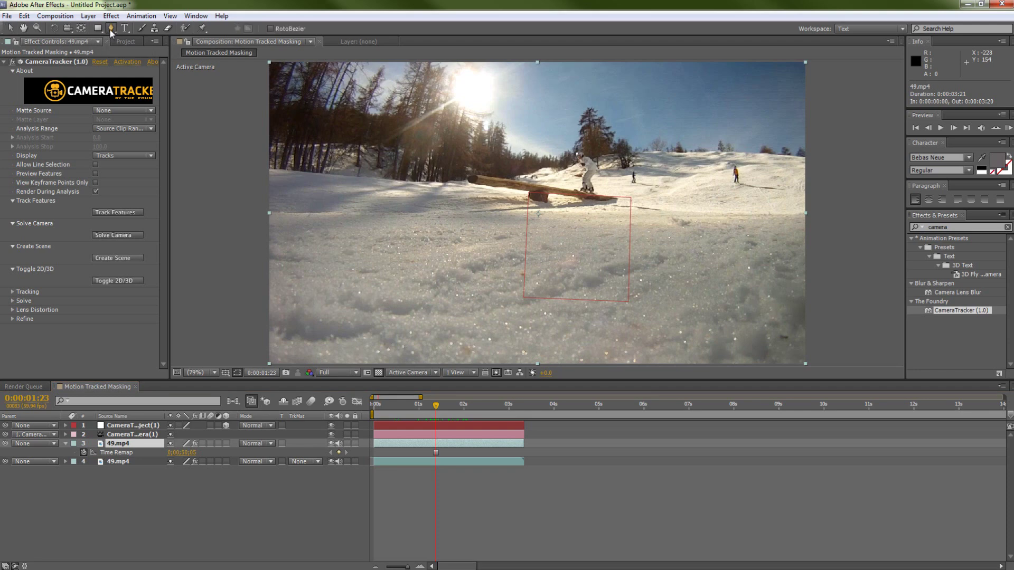
pyautogui.scroll(3, 575, 154)
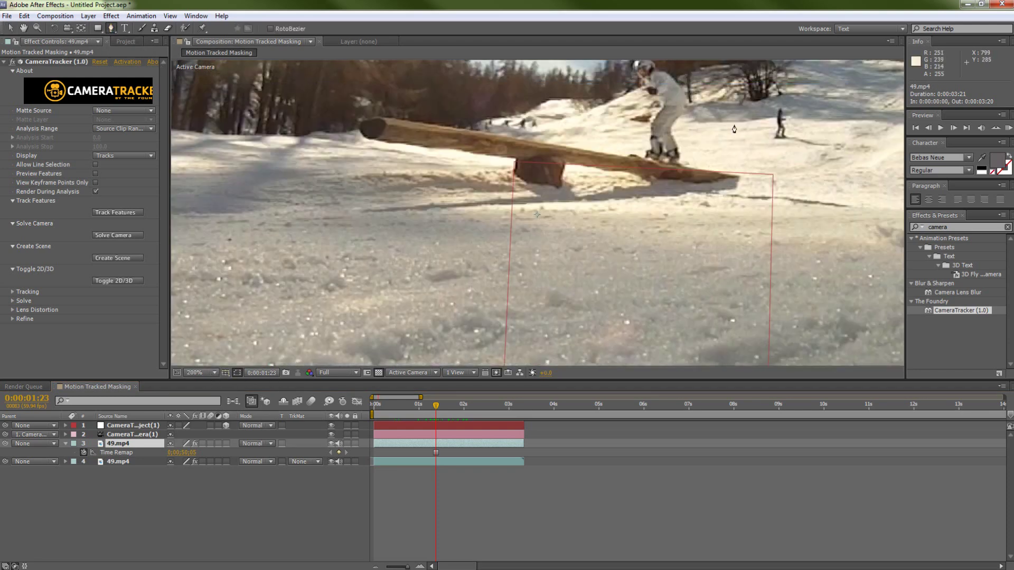
pyautogui.click(645, 154)
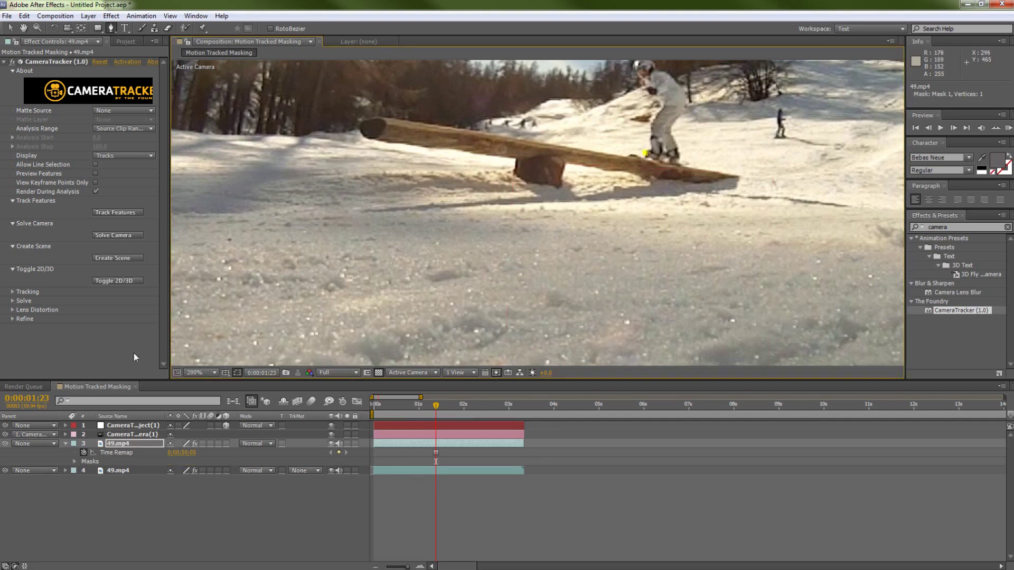
pyautogui.press('.')
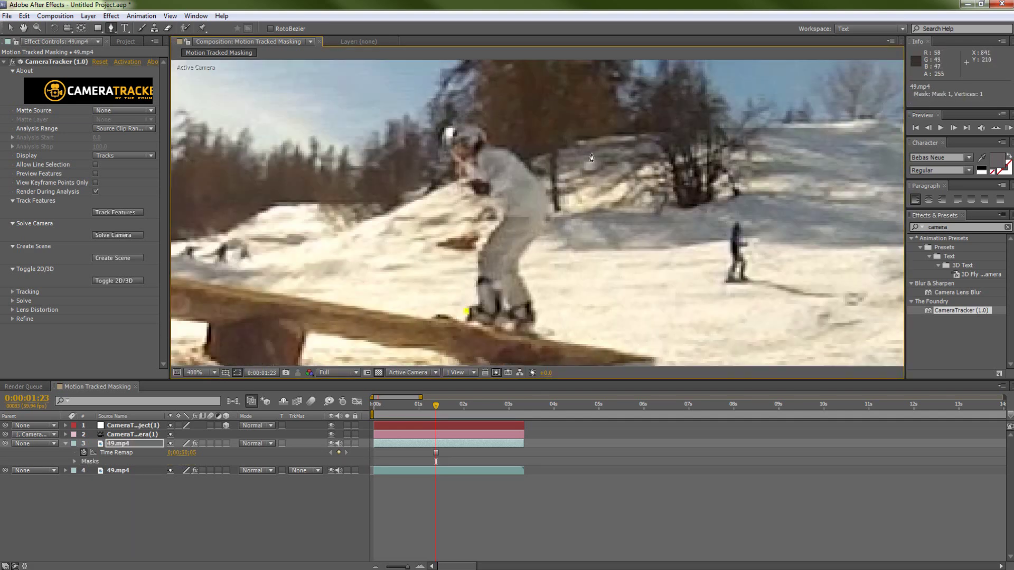
# Step: Trace the mask from the board up the leg, body and arm, around the helmet
pyautogui.click(473, 305)
pyautogui.click(477, 258)
pyautogui.click(480, 237)
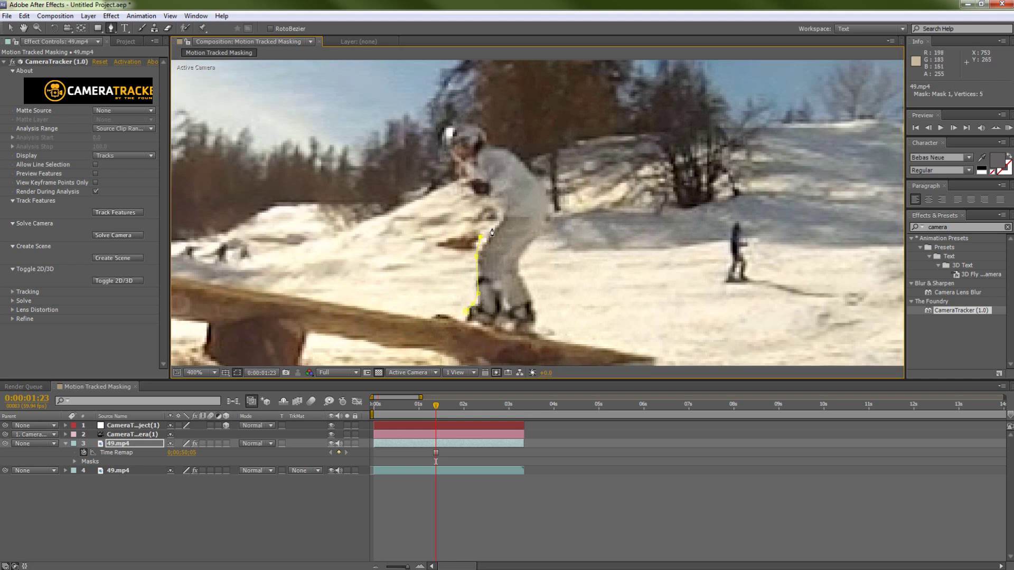
pyautogui.click(488, 197)
pyautogui.click(471, 199)
pyautogui.click(458, 178)
pyautogui.click(457, 163)
pyautogui.click(441, 137)
pyautogui.click(475, 125)
pyautogui.click(487, 137)
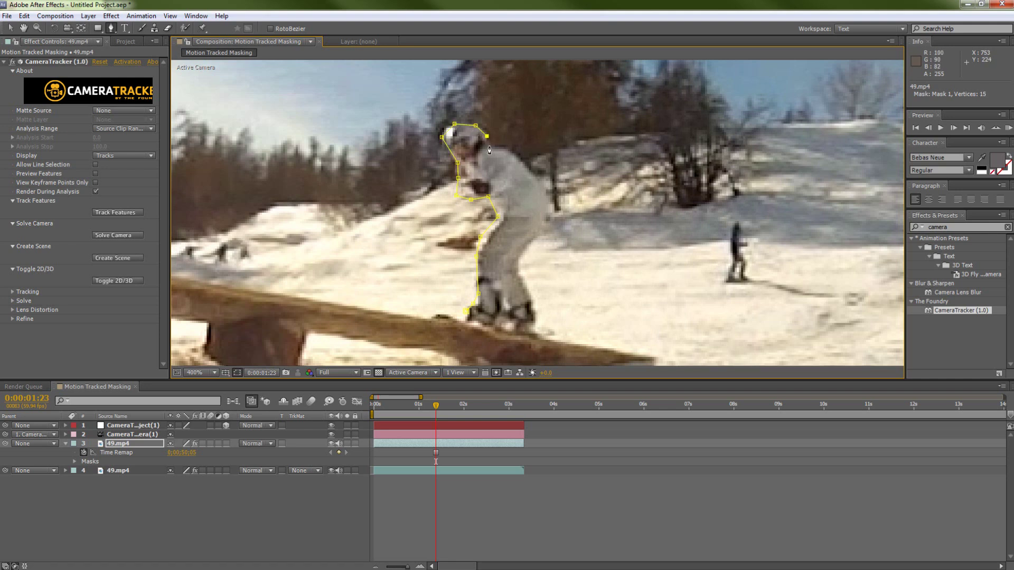
pyautogui.click(489, 145)
# Step: Trace down the back, legs and board tail, closing the mask around the snowboarder
pyautogui.click(535, 177)
pyautogui.click(553, 213)
pyautogui.click(545, 252)
pyautogui.click(537, 278)
pyautogui.click(580, 326)
pyautogui.click(541, 348)
pyautogui.click(472, 334)
pyautogui.click(466, 311)
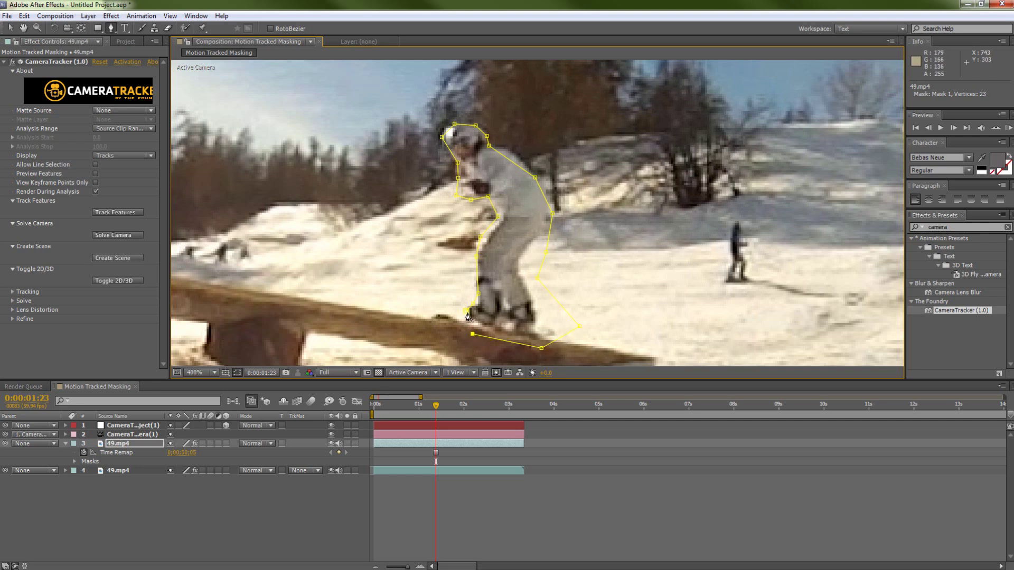
# Step: Nudge the back and helmet mask vertices outward and select the masked layer
pyautogui.press('v')
pyautogui.moveTo(536, 179); pyautogui.dragTo(541, 169)
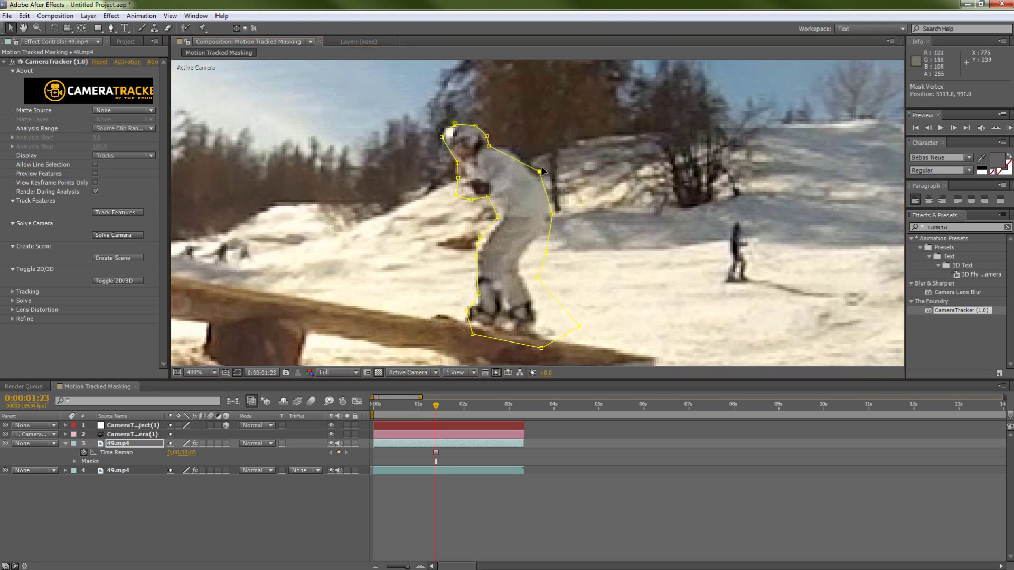
pyautogui.moveTo(489, 147); pyautogui.dragTo(502, 142)
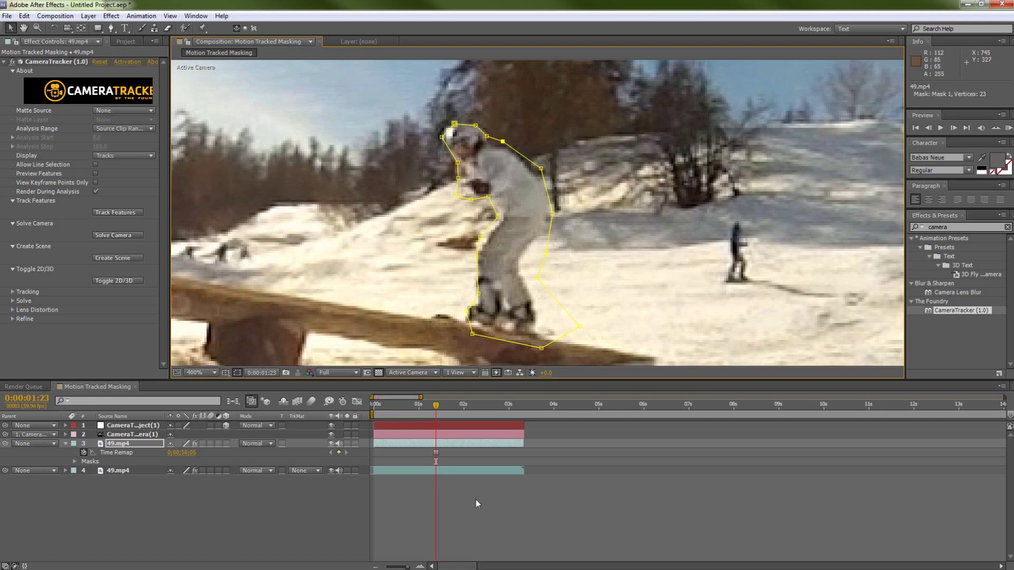
pyautogui.click(432, 442)
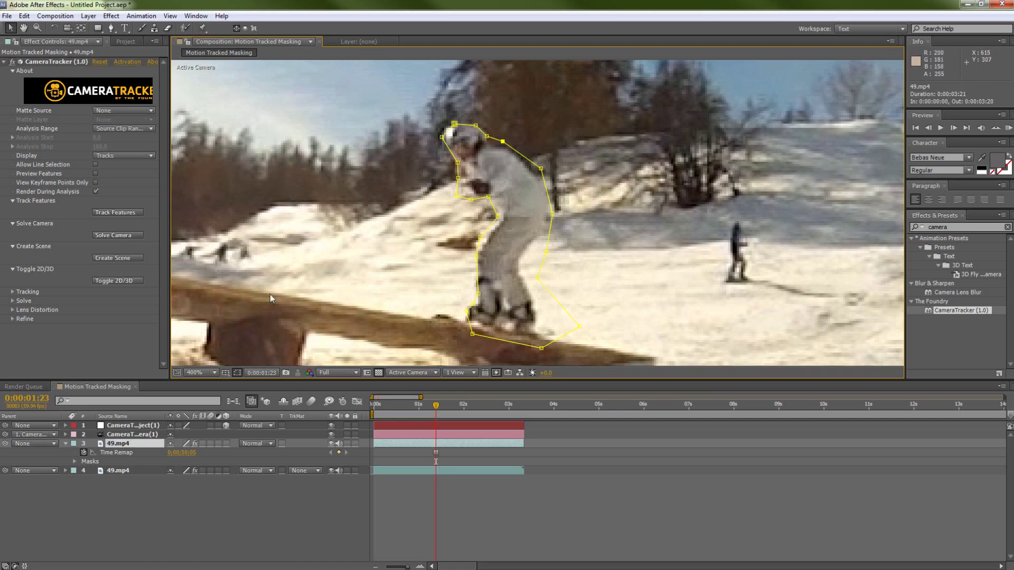
pyautogui.click(203, 372)
pyautogui.click(218, 386)
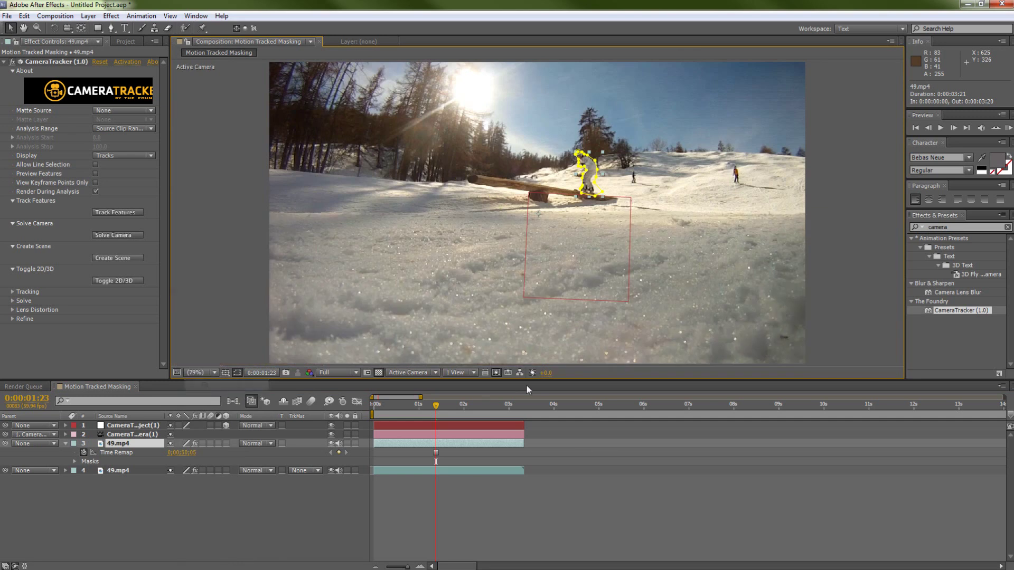
pyautogui.click(576, 534)
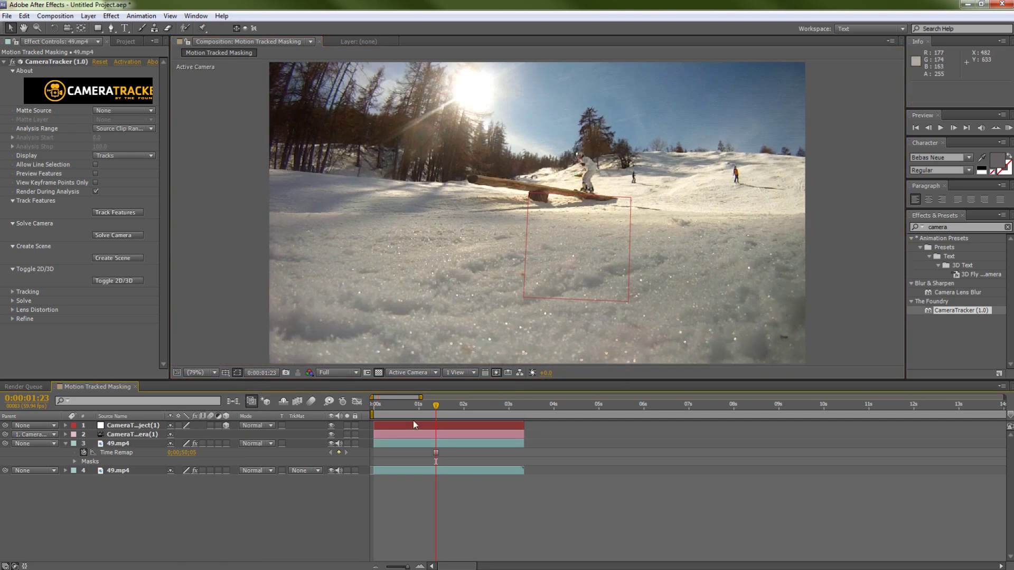
pyautogui.moveTo(436, 411)
pyautogui.mouseDown()
pyautogui.moveTo(467, 408)
pyautogui.moveTo(436, 404)
pyautogui.mouseUp()
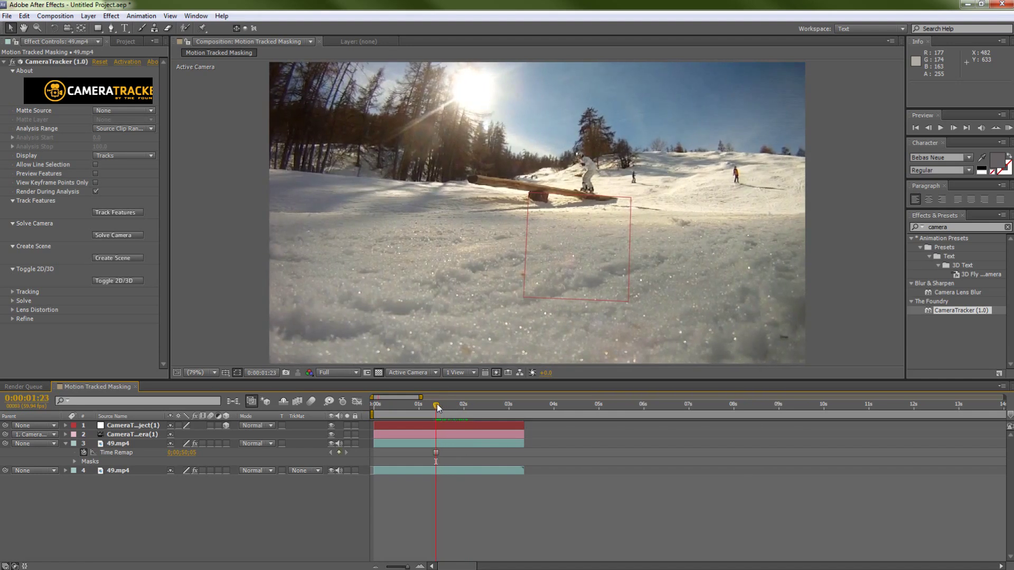
pyautogui.click(442, 445)
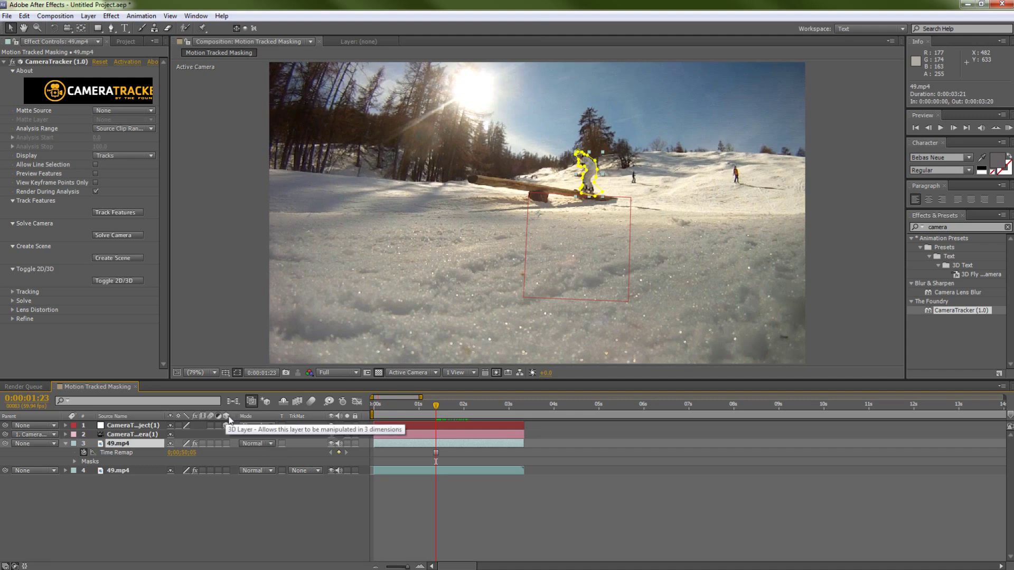
pyautogui.click(226, 425)
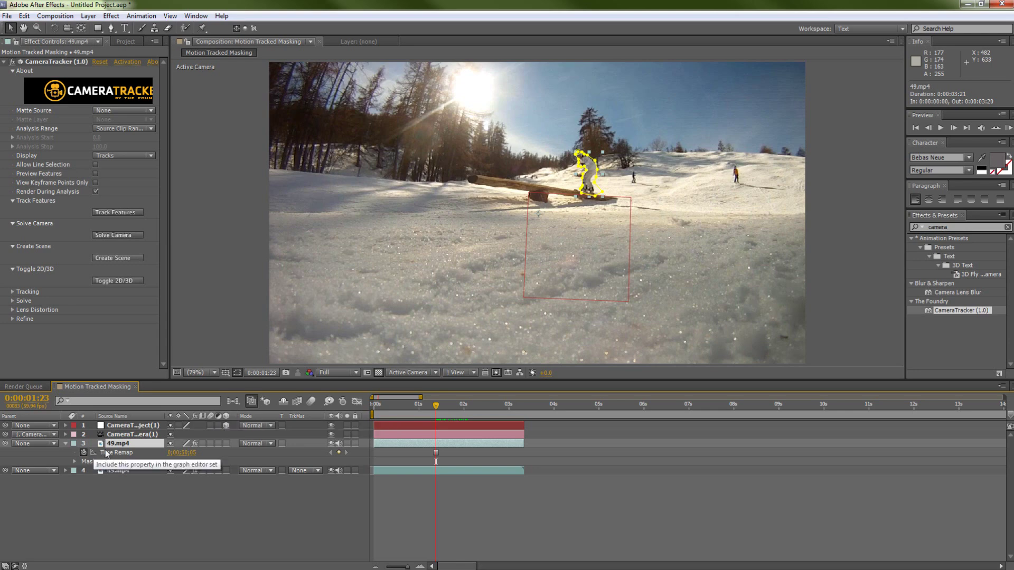
# Step: Make the masked snowboarder copy a 3D layer and scale it down to about 39%
pyautogui.click(226, 444)
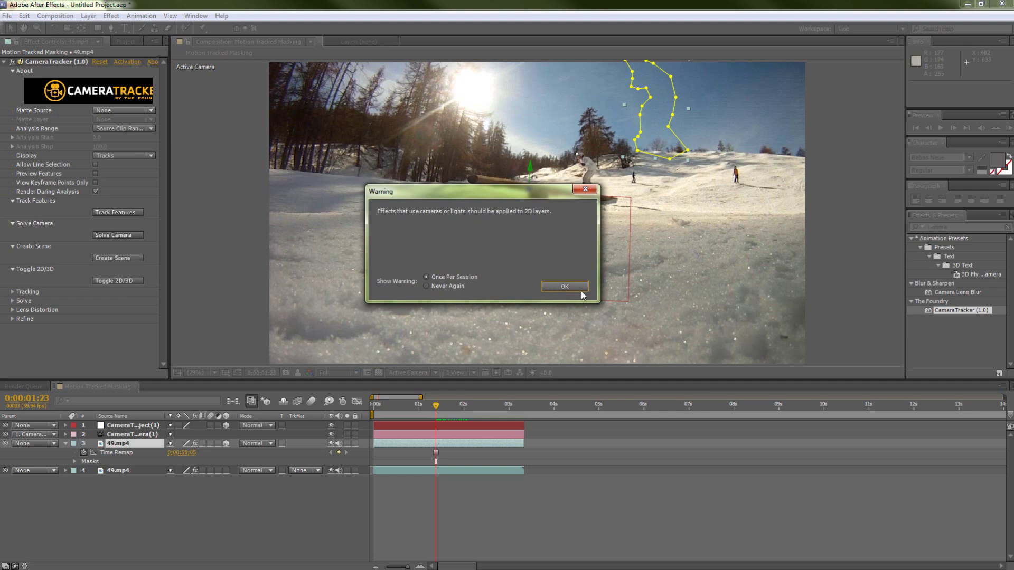
pyautogui.click(578, 288)
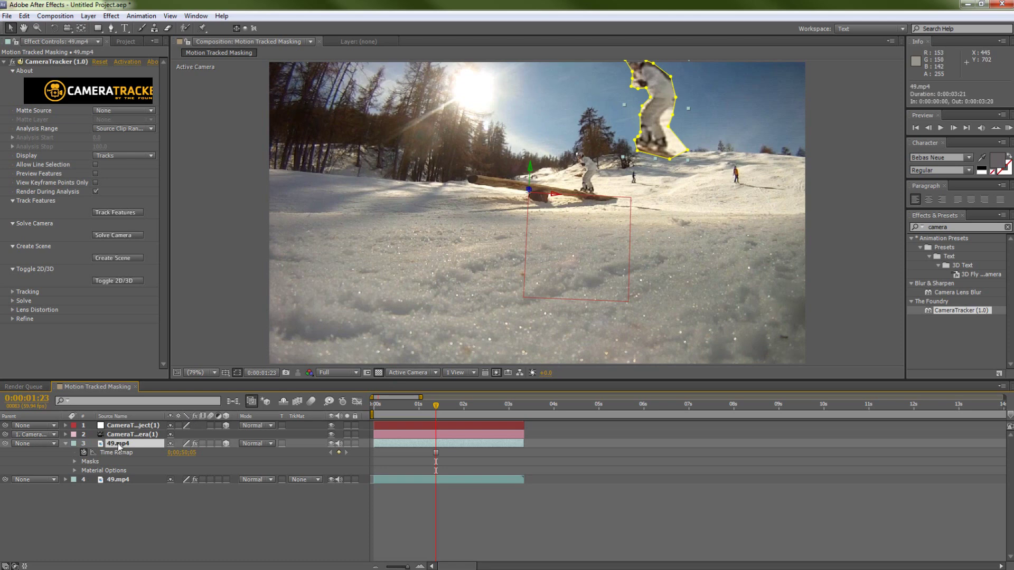
pyautogui.press('t')
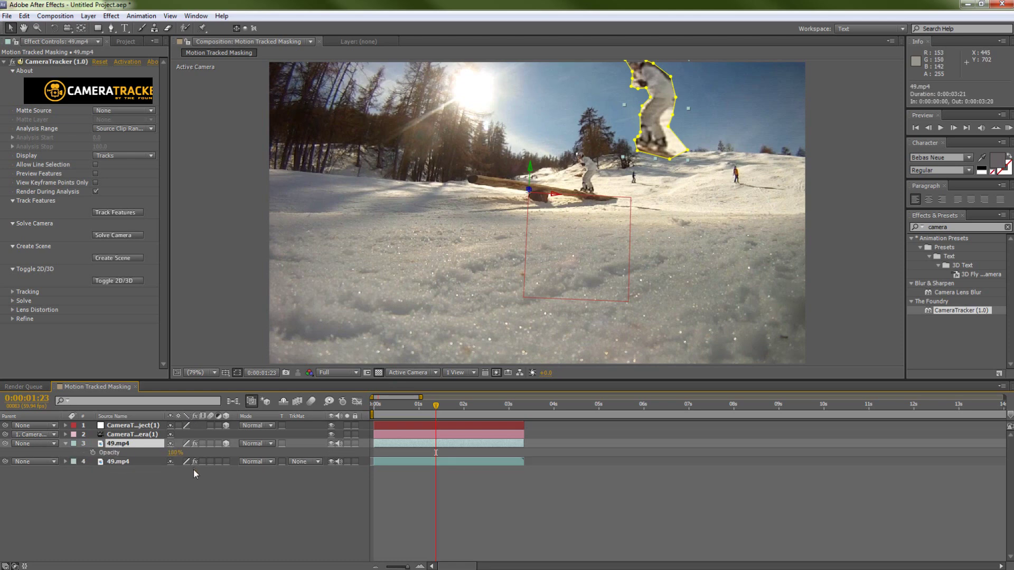
pyautogui.press('r')
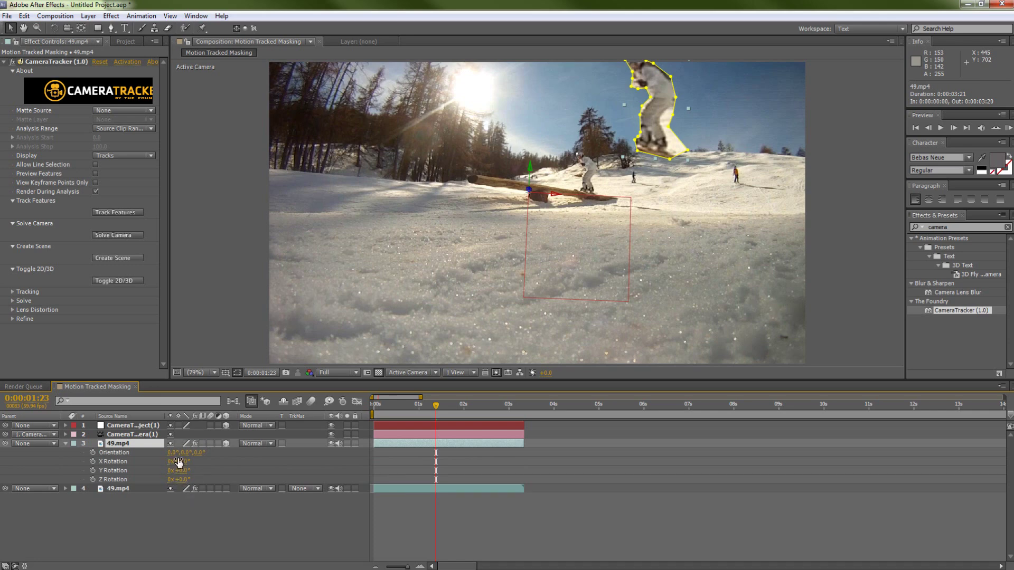
pyautogui.press('s')
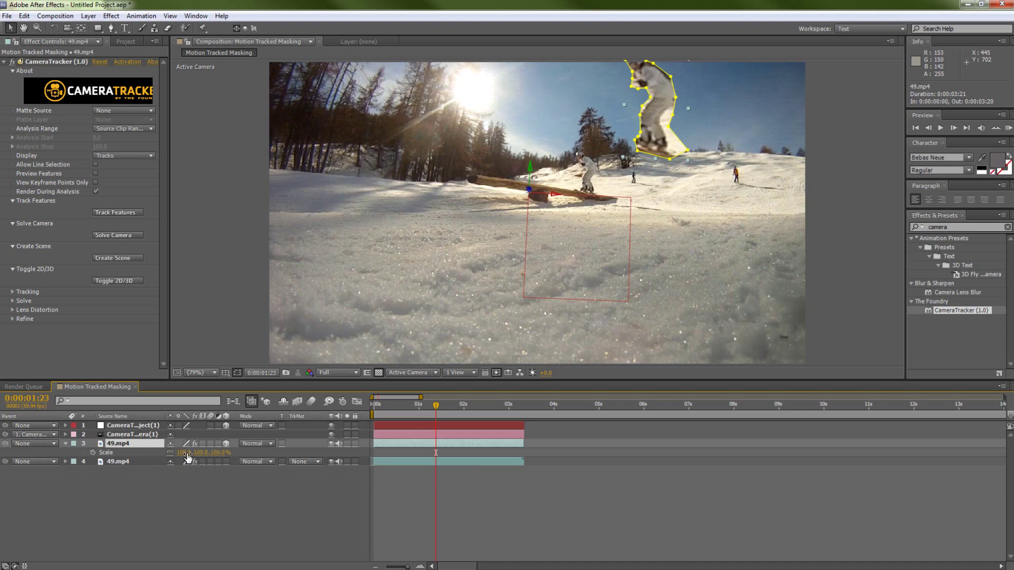
pyautogui.moveTo(187, 457); pyautogui.dragTo(152, 450)
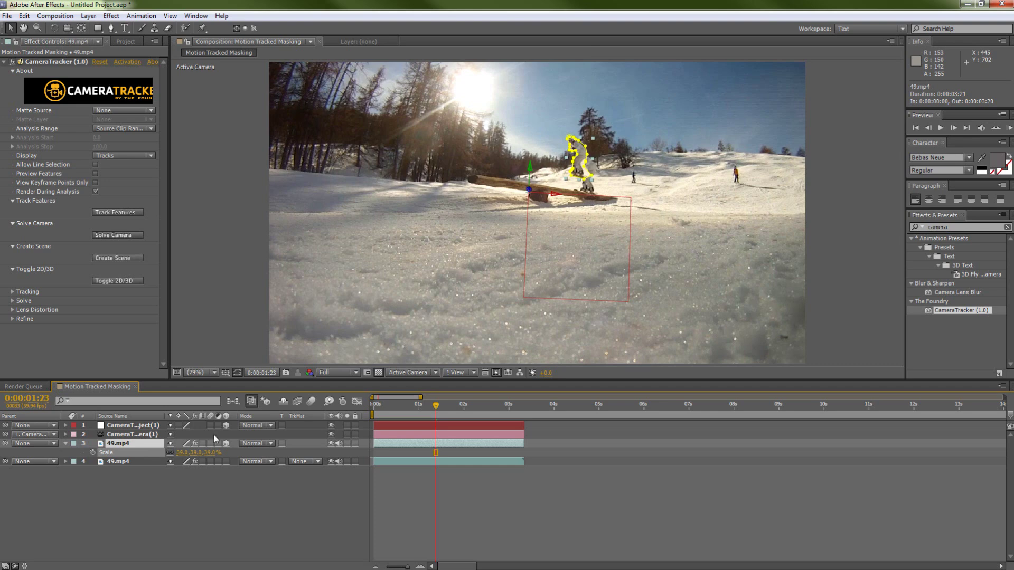
pyautogui.press('Return')
# Step: Zoom in and pan the viewer to centre the snowboarder on the log
pyautogui.scroll(3, 537, 213)
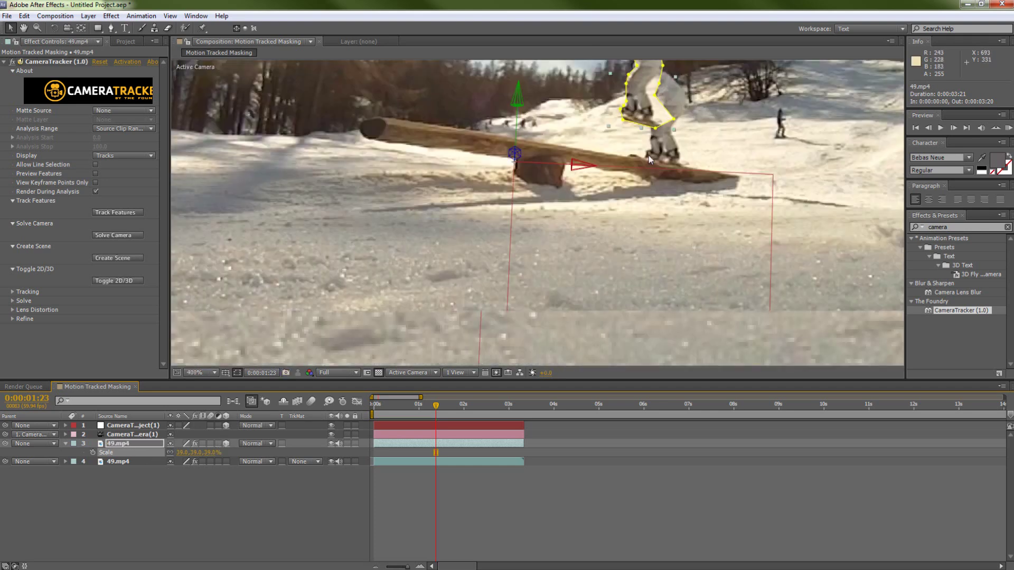
pyautogui.scroll(-4, 647, 157)
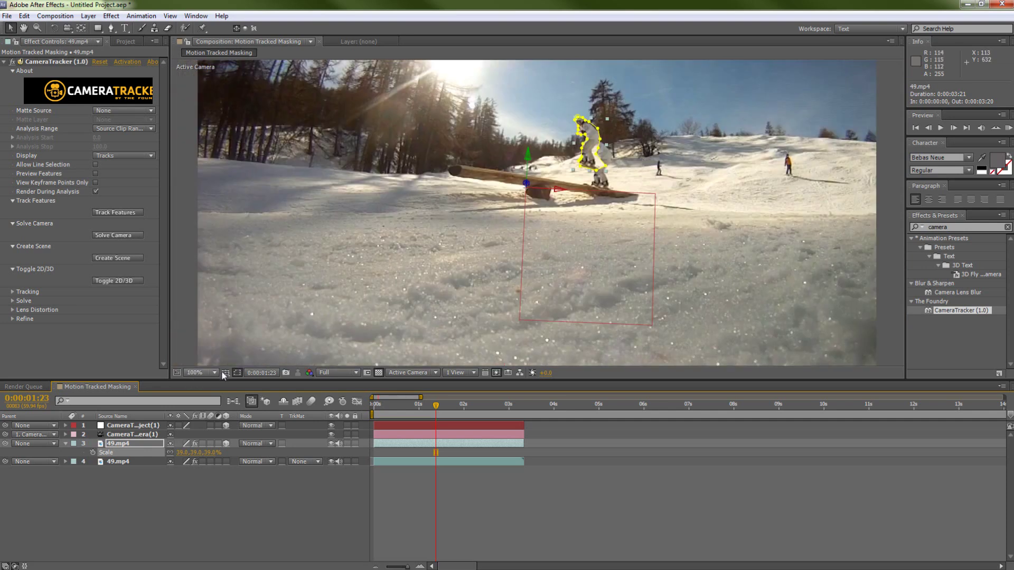
pyautogui.click(23, 28)
pyautogui.moveTo(651, 135); pyautogui.dragTo(604, 164)
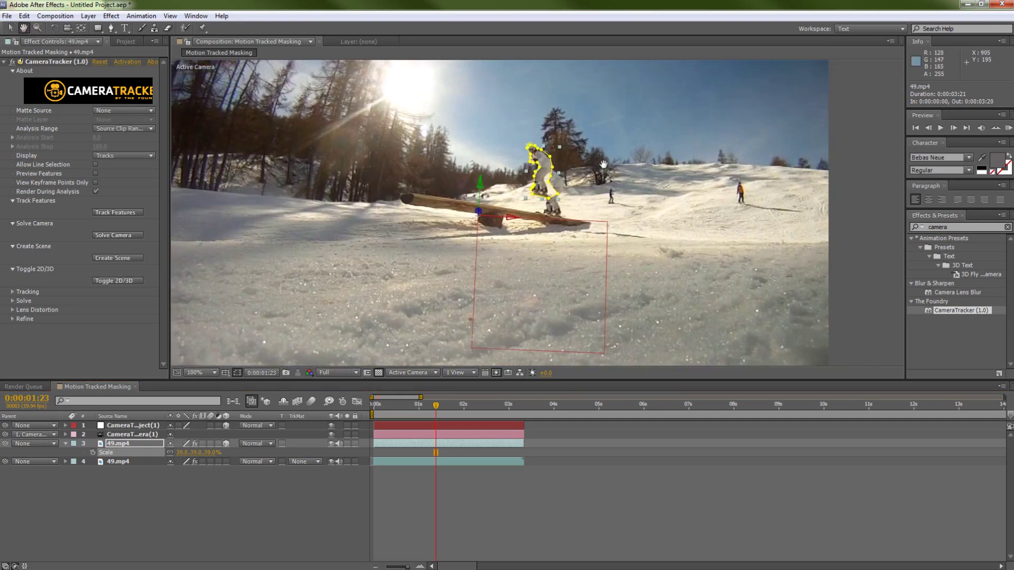
pyautogui.scroll(2, 570, 142)
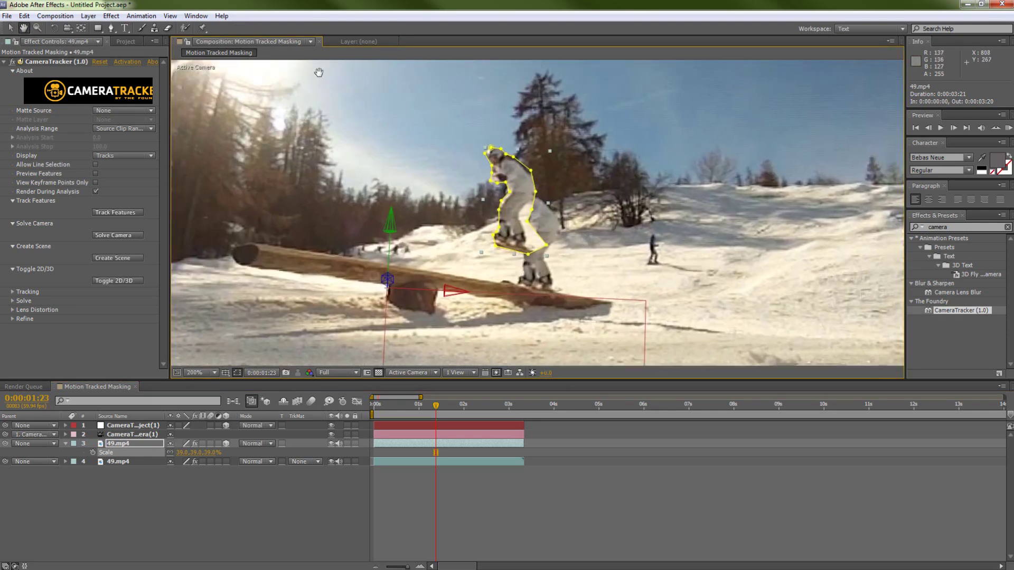
pyautogui.click(11, 29)
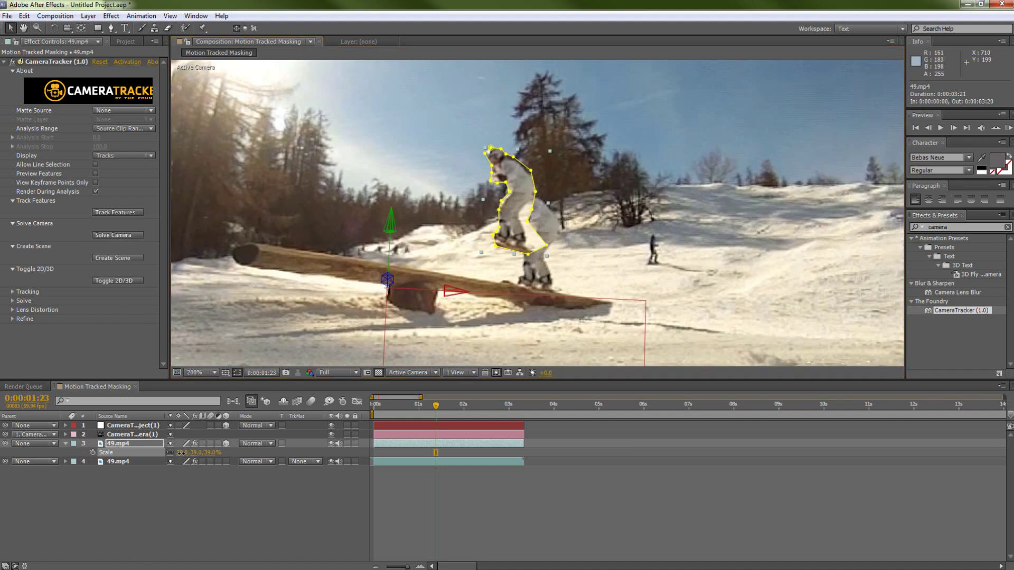
# Step: Enlarge the masked copy to 44% scale and shift it right, then deselect to compare
pyautogui.moveTo(180, 453); pyautogui.dragTo(179, 452)
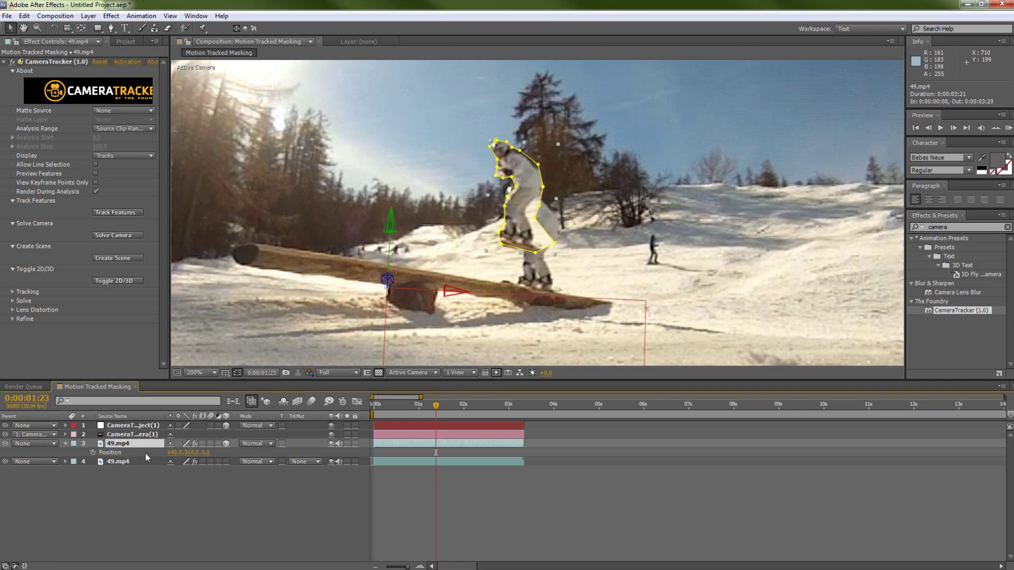
pyautogui.press('p')
pyautogui.moveTo(174, 452); pyautogui.dragTo(204, 452)
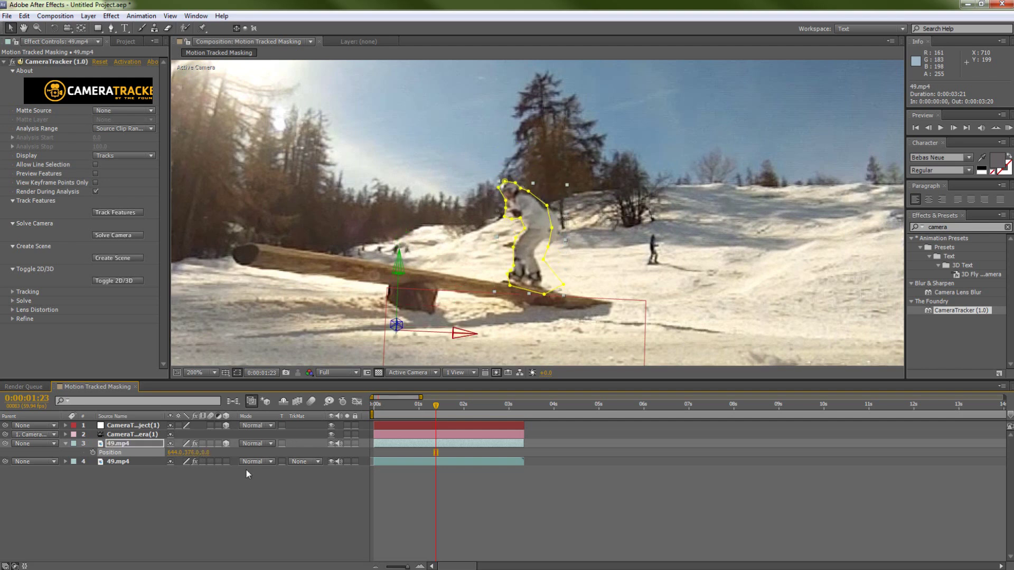
pyautogui.click(537, 531)
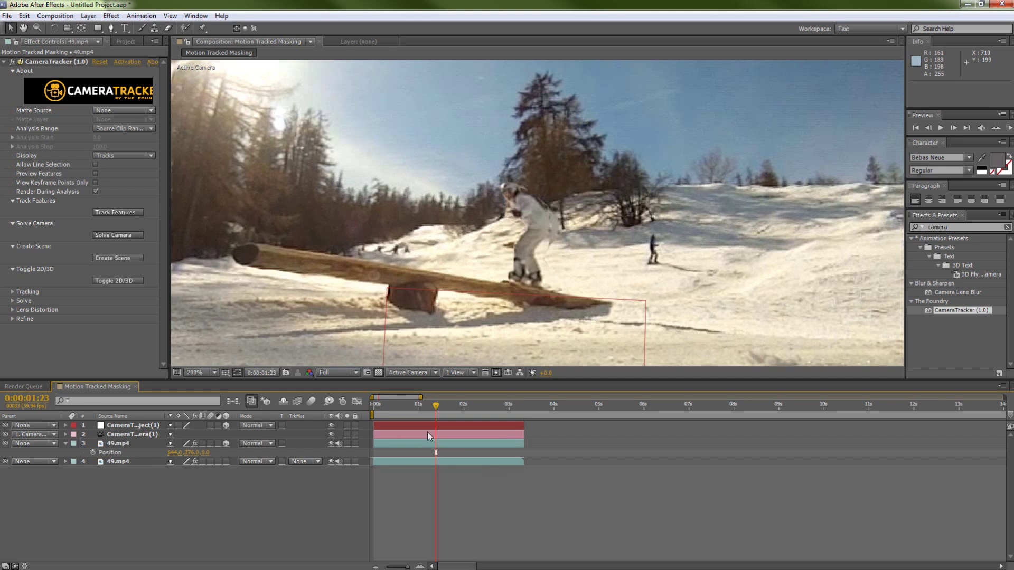
# Step: Nudge the copy's position back slightly and set its scale to 42% to match the rider
pyautogui.click(117, 443)
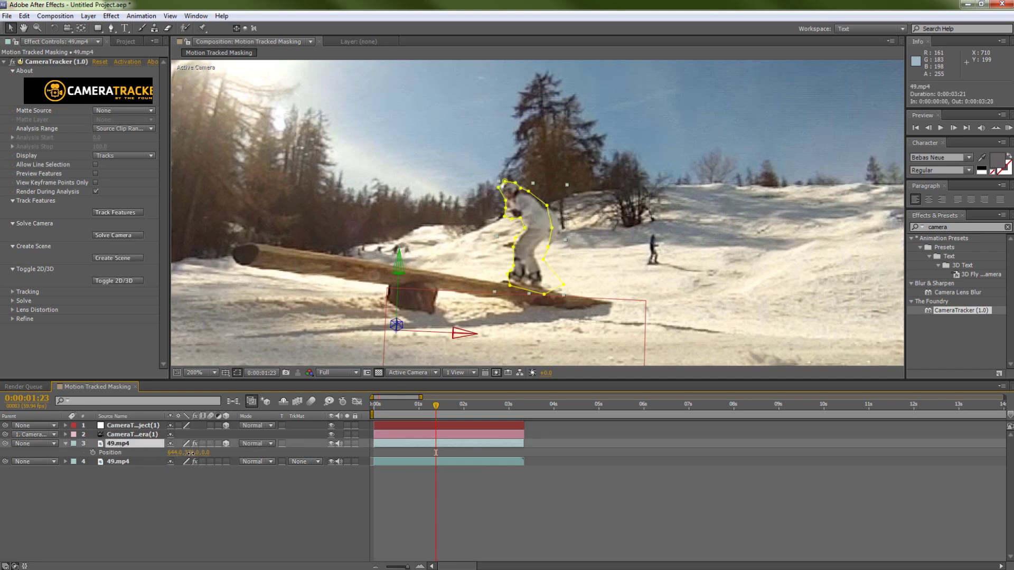
pyautogui.moveTo(190, 453); pyautogui.dragTo(180, 454)
pyautogui.press('s')
pyautogui.moveTo(184, 453); pyautogui.dragTo(183, 454)
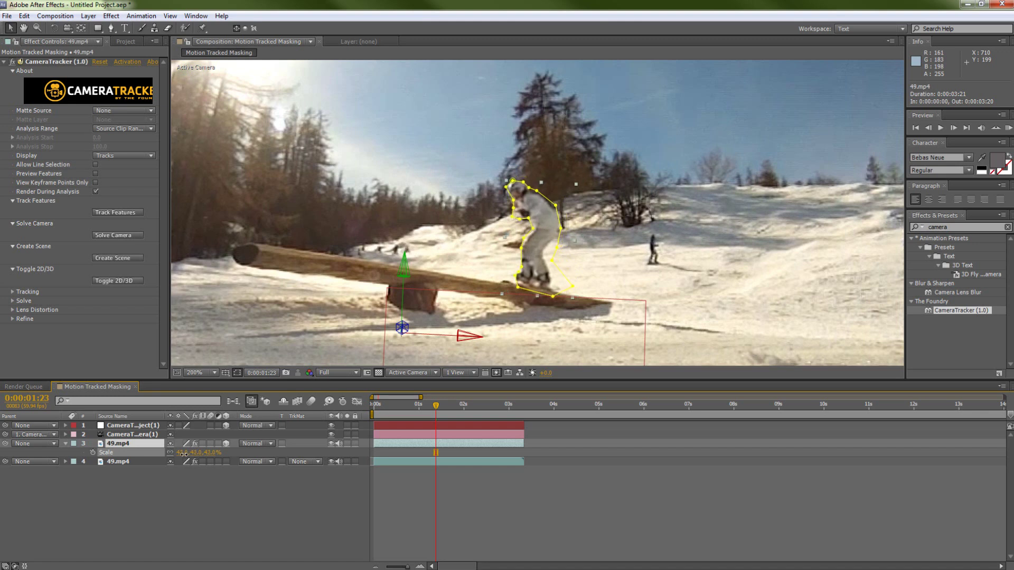
pyautogui.click(516, 536)
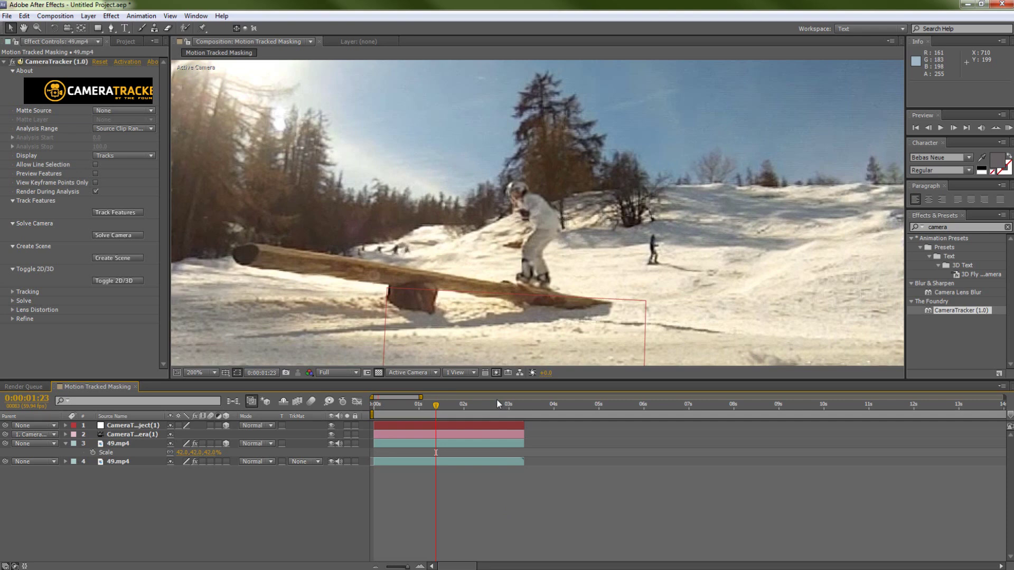
pyautogui.scroll(-1, 328, 292)
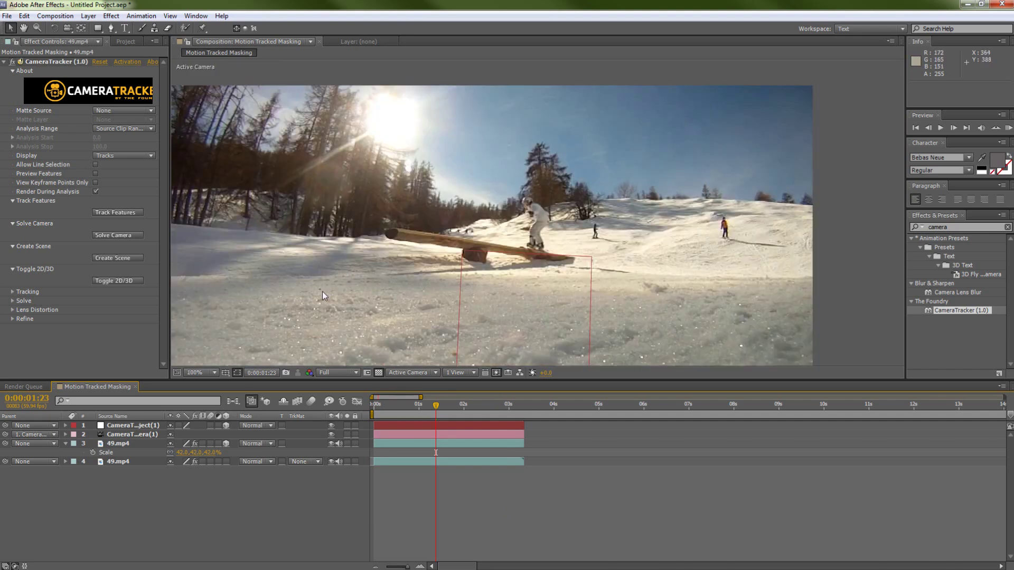
pyautogui.click(206, 376)
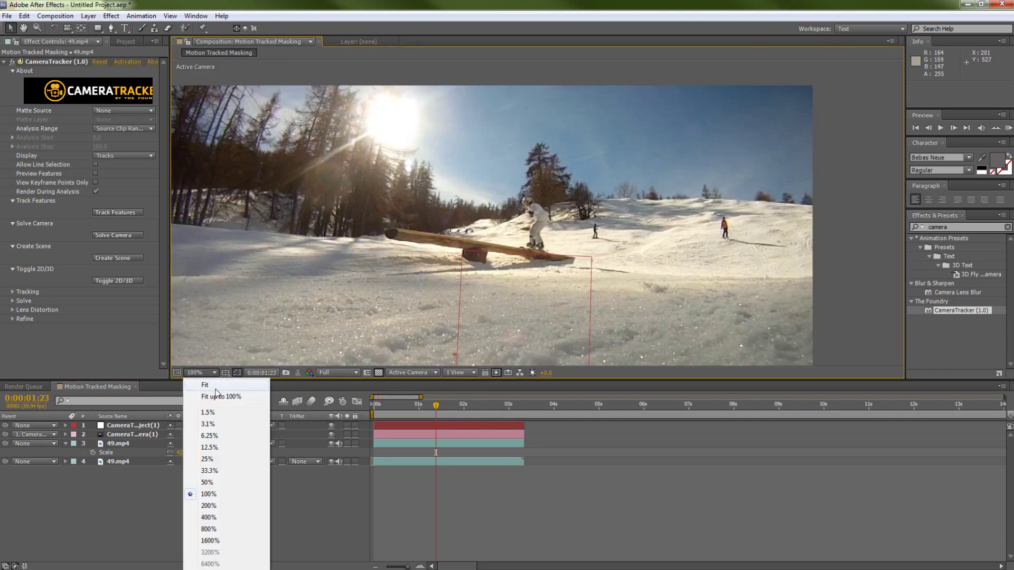
# Step: Fit the full frame in the viewer, go to 0:00:01:20, and show layer 3's Opacity
pyautogui.click(217, 387)
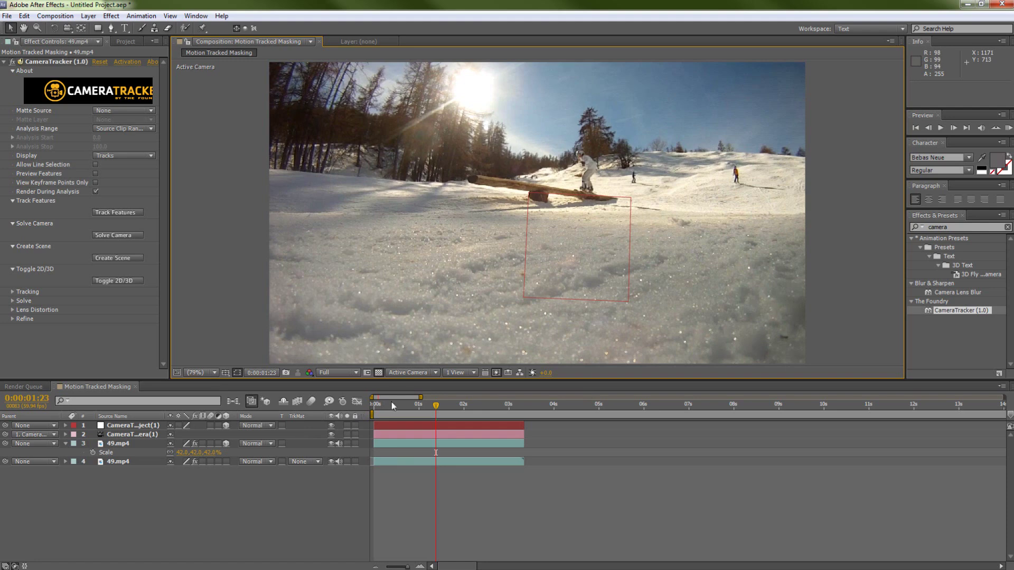
pyautogui.moveTo(377, 405); pyautogui.dragTo(435, 404)
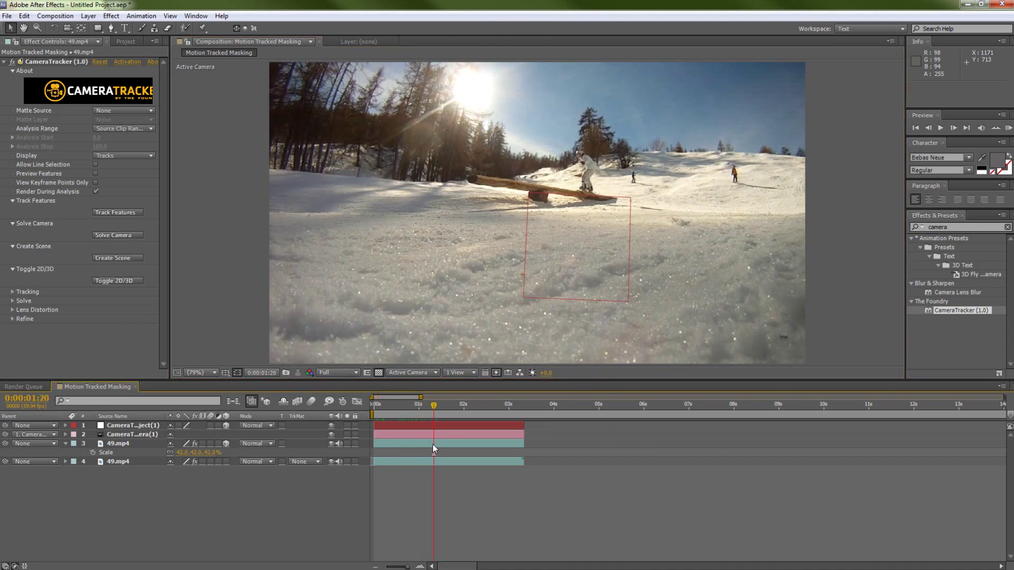
pyautogui.click(404, 441)
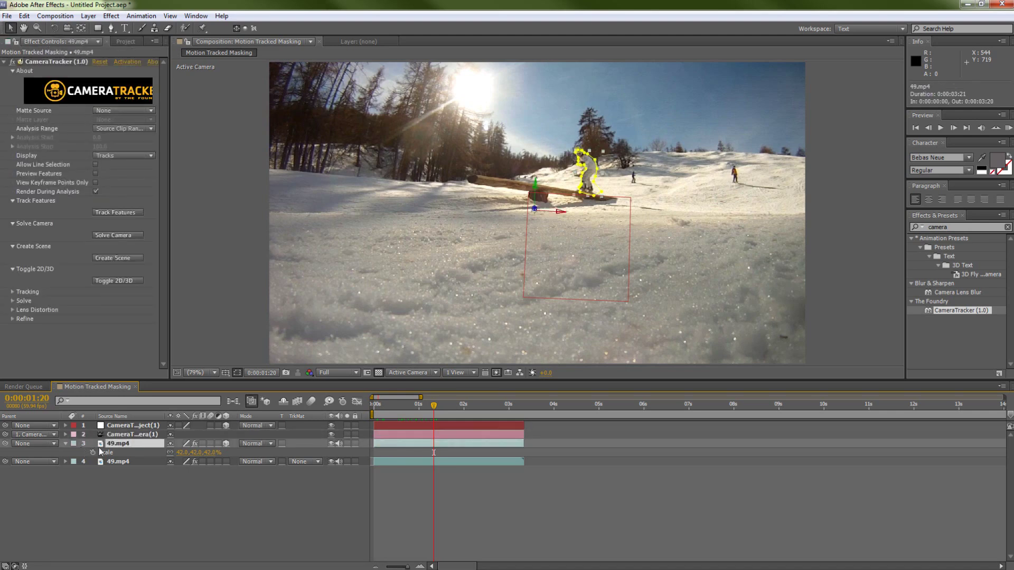
pyautogui.press('t')
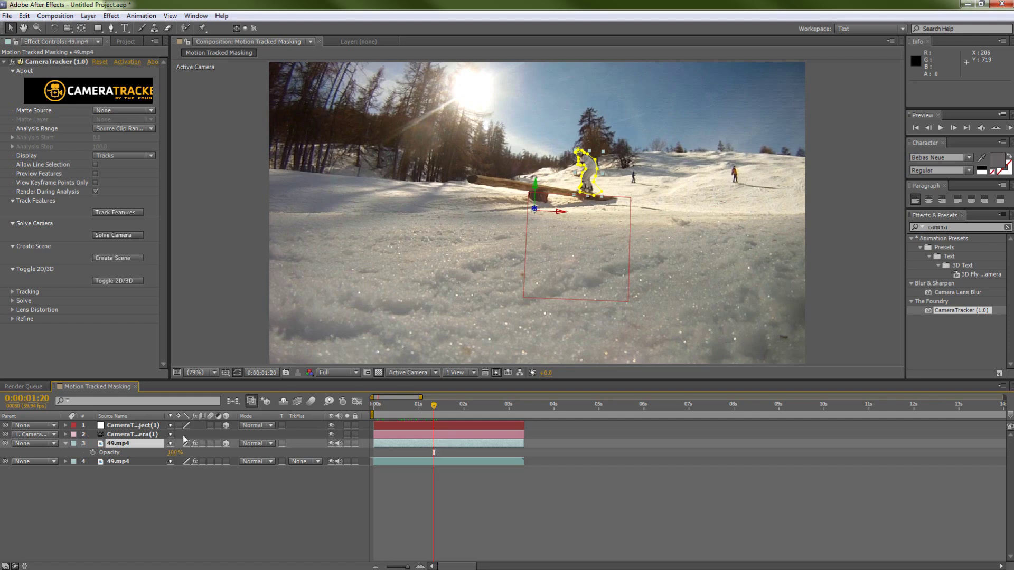
# Step: Move layer 3's in-point to about 0:00:01:21 and scrub through to preview the frozen rider
pyautogui.moveTo(397, 445); pyautogui.dragTo(436, 445)
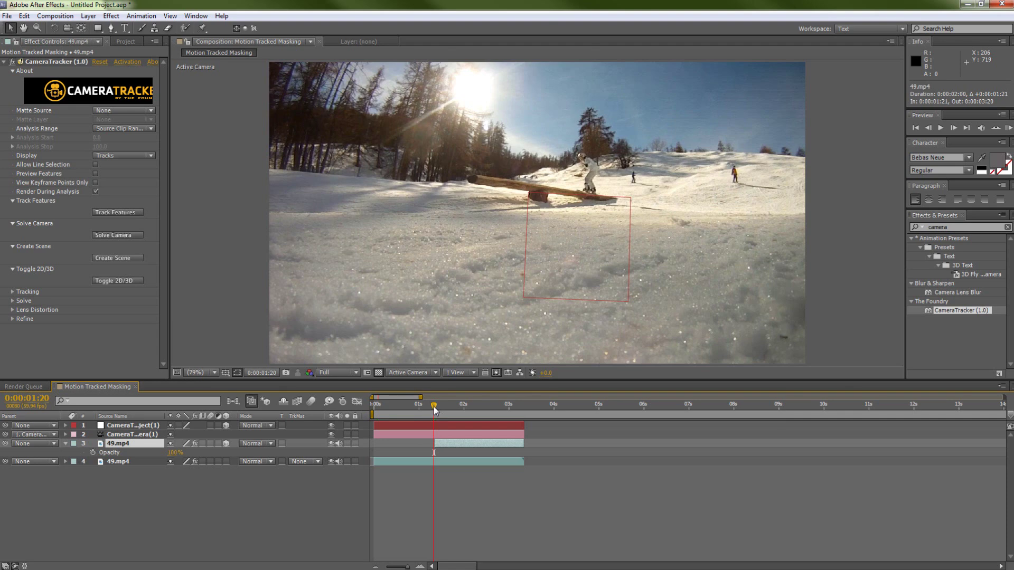
pyautogui.moveTo(434, 410); pyautogui.dragTo(448, 410)
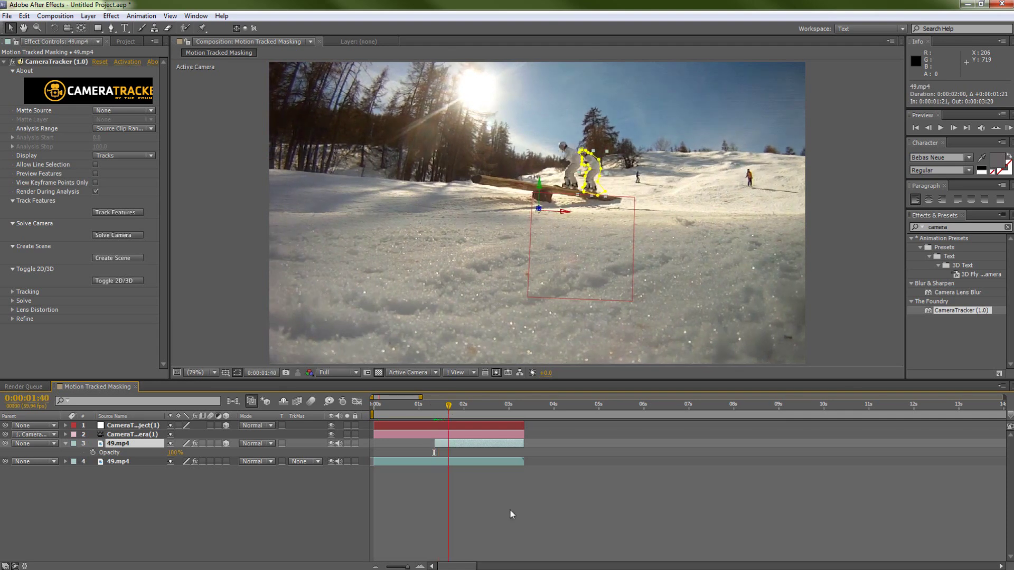
pyautogui.click(506, 484)
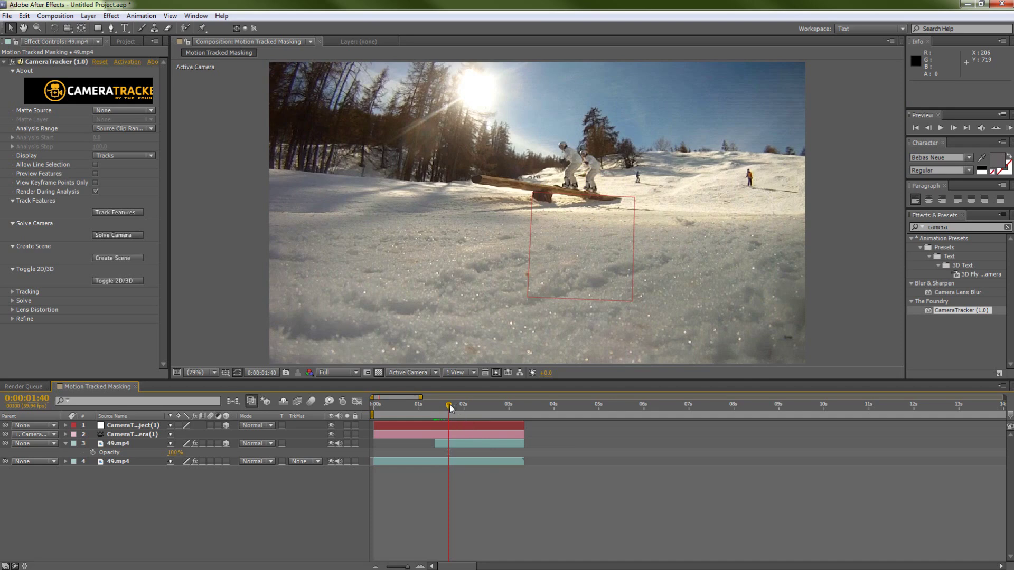
pyautogui.moveTo(450, 408)
pyautogui.mouseDown()
pyautogui.moveTo(486, 408)
pyautogui.moveTo(454, 409)
pyautogui.mouseUp()
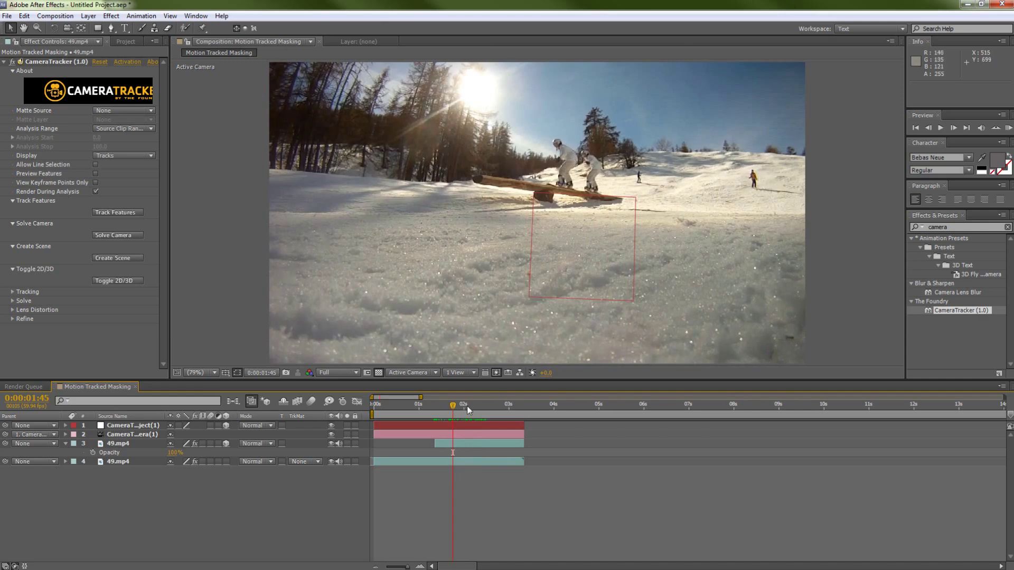
pyautogui.moveTo(453, 407); pyautogui.dragTo(379, 407)
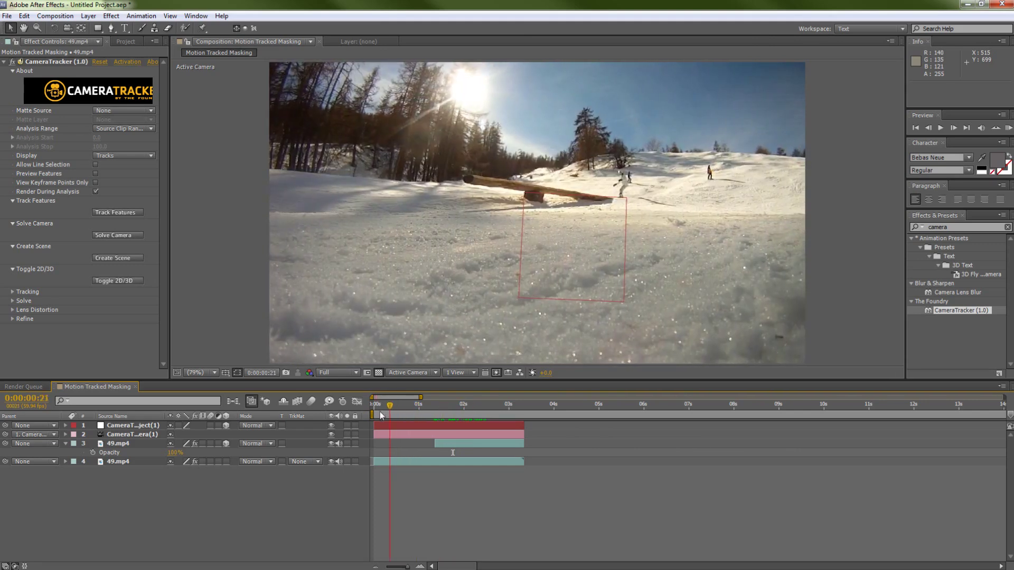